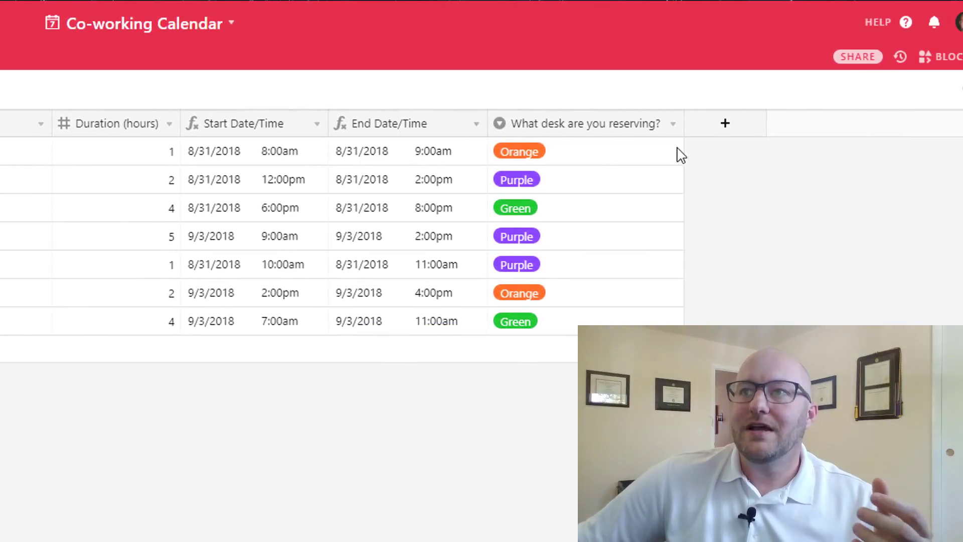
Add a new field, move it between Start Time and Duration (hours), and narrow its column
left_click(725, 123)
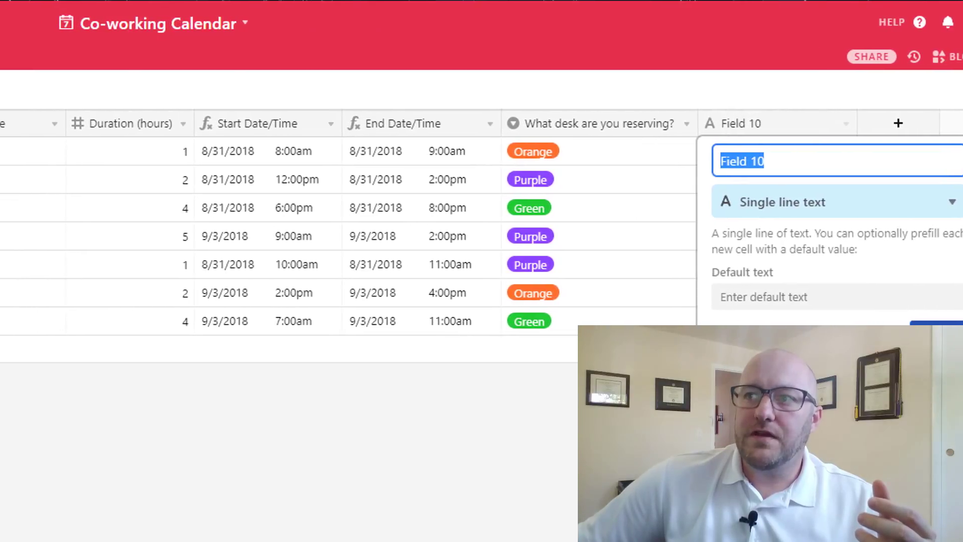
left_click(827, 135)
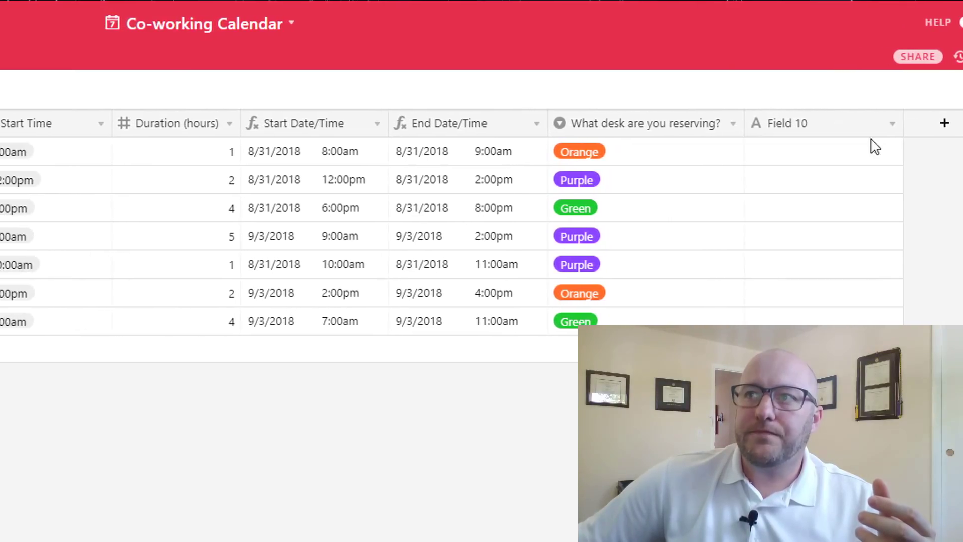
left_click_drag(791, 132, 71, 162)
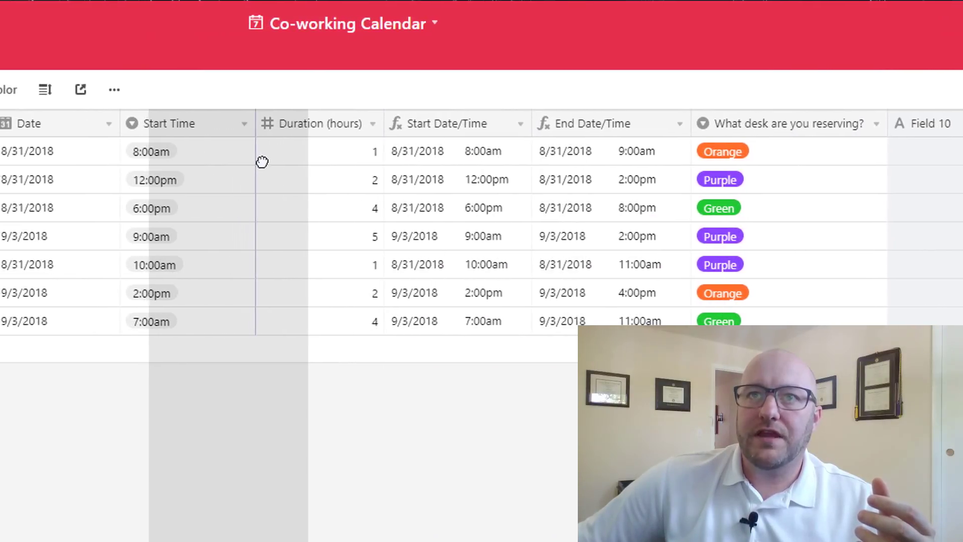
left_click_drag(261, 161, 260, 161)
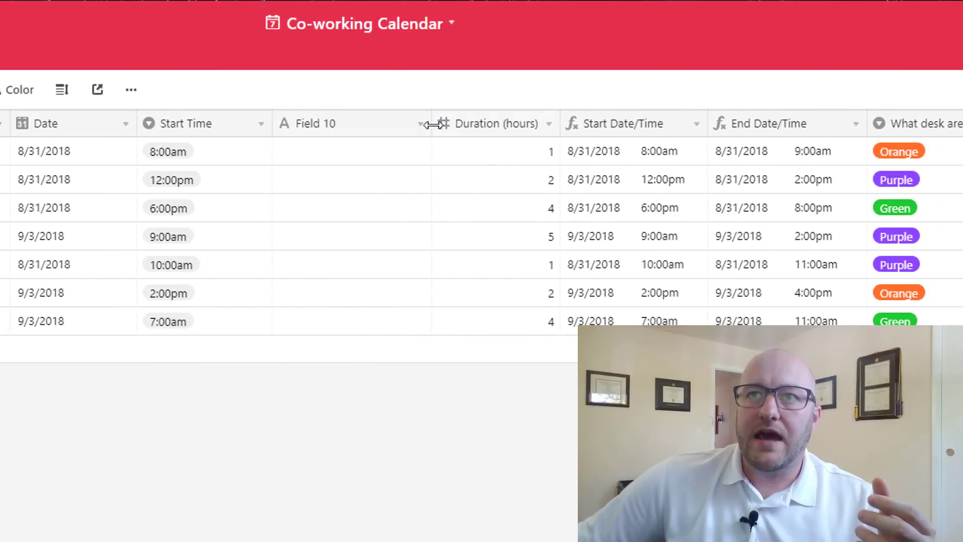
left_click_drag(433, 124, 390, 125)
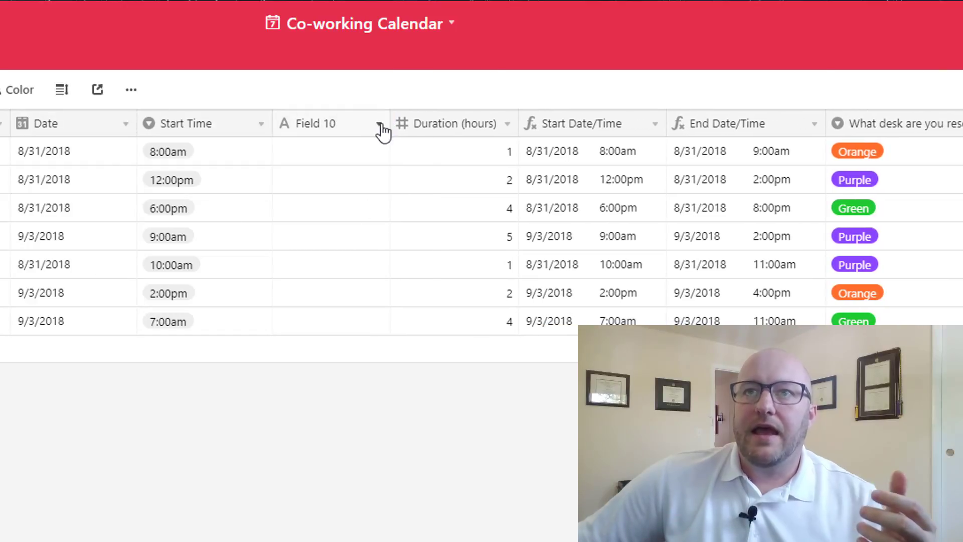
Rename the new field to "Formula #1" and change its field type to Formula
left_click(381, 126)
left_click(387, 151)
key("ctrl+a")
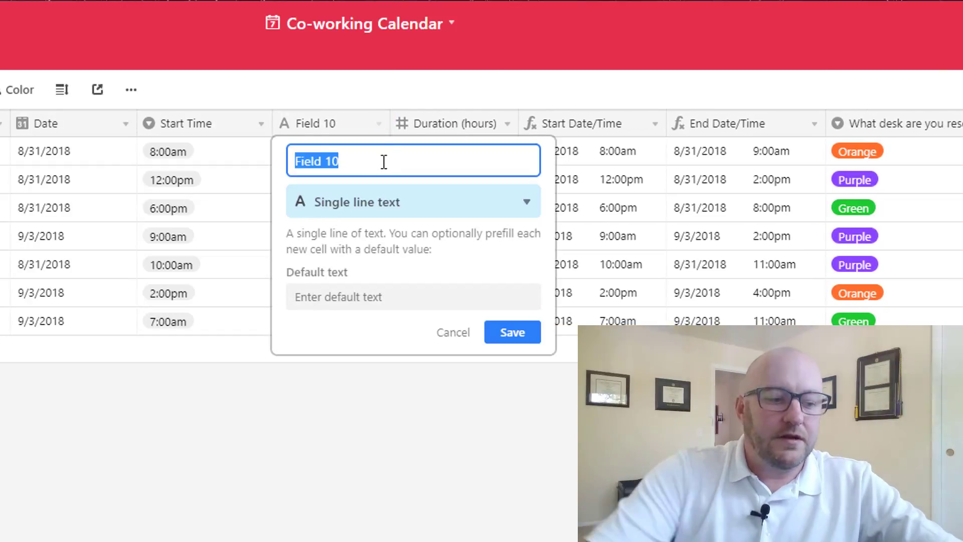
type("FOrmu")
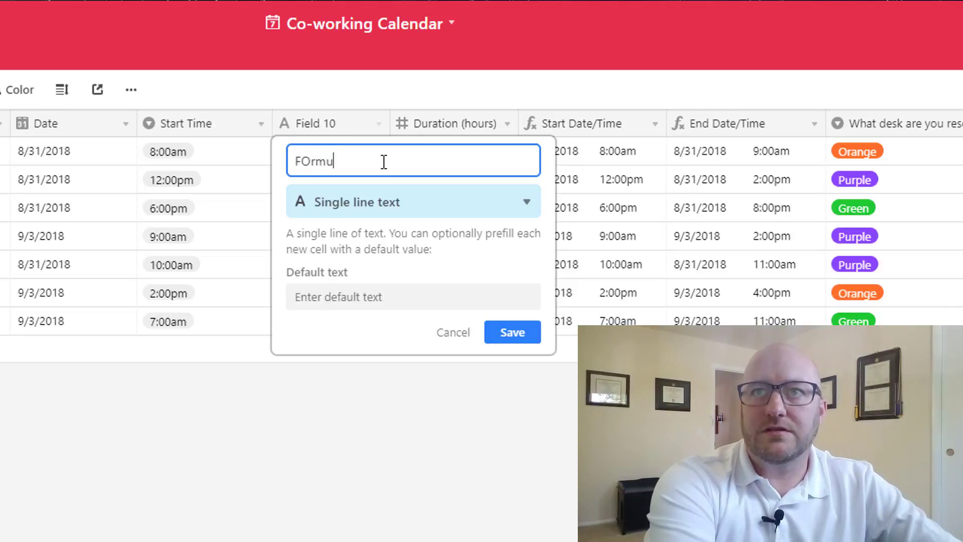
type("la #1")
key("Tab")
type("f")
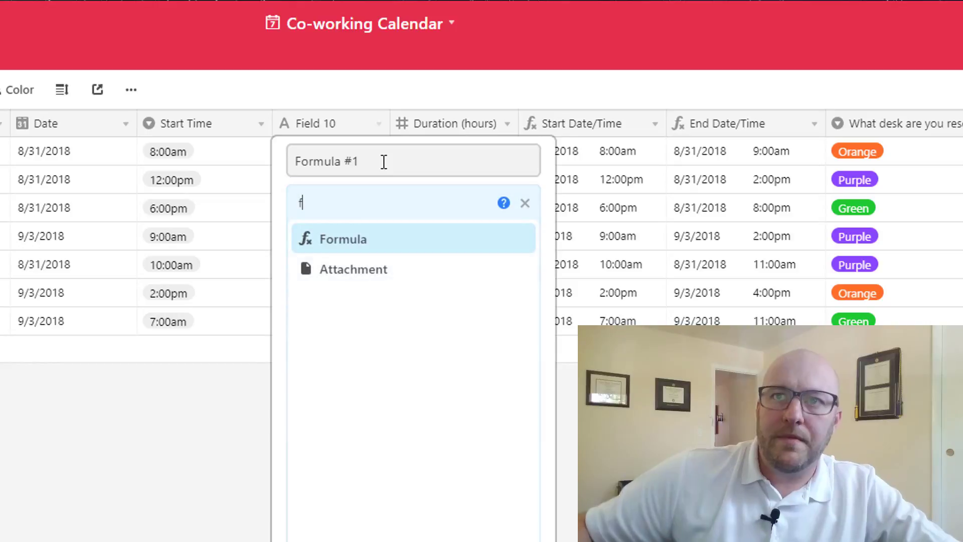
left_click(368, 241)
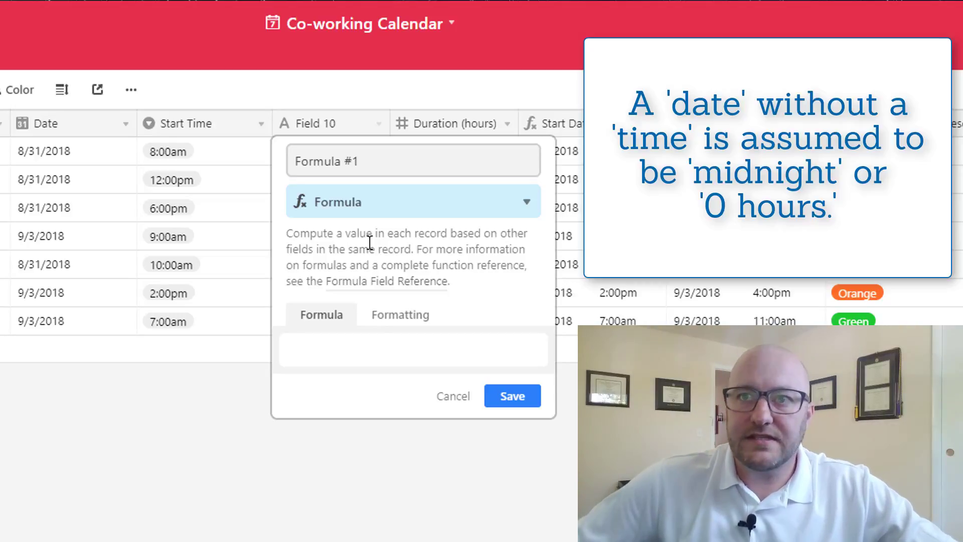
Give Formula #1 the formula DATEADD(Date,{Start Time},'hours'), save it, and widen its column to show the full dates
left_click(371, 349)
type("date")
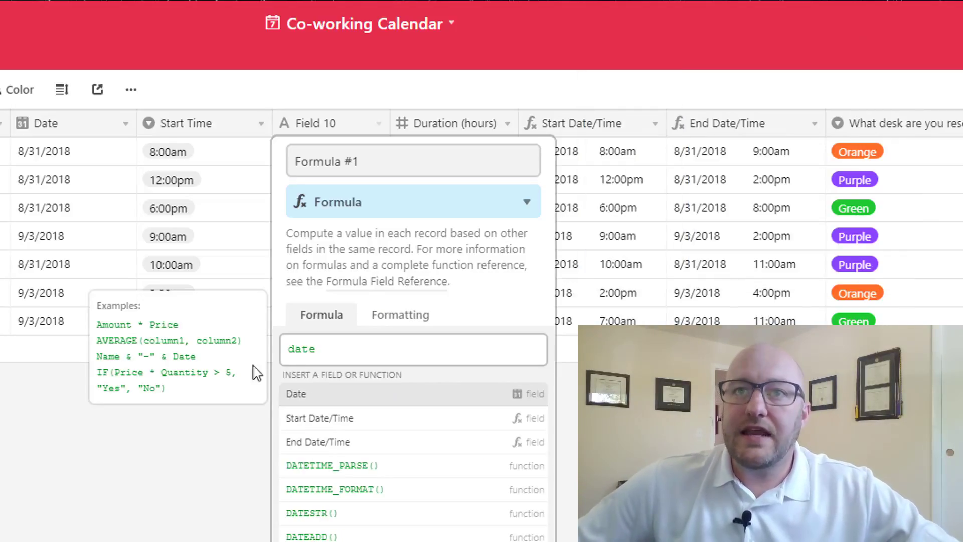
left_click(339, 538)
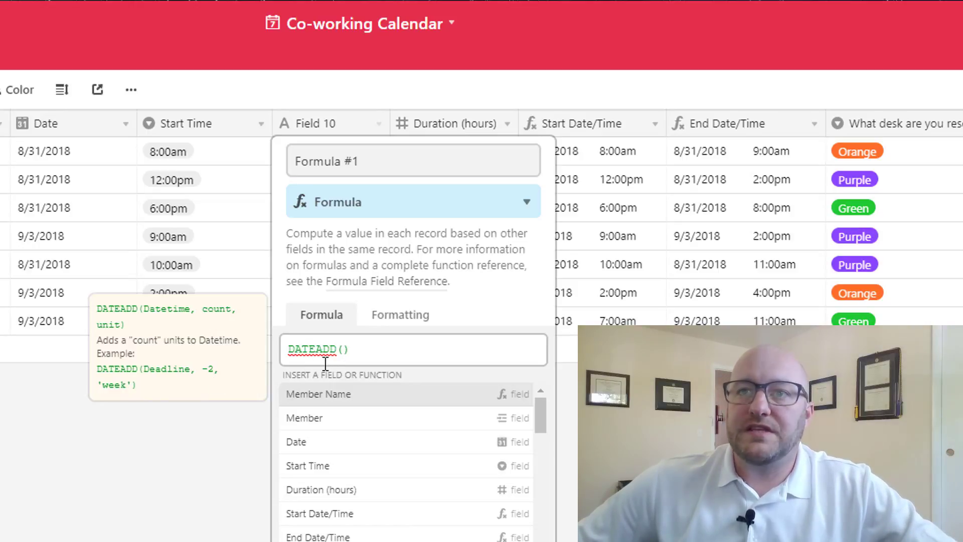
type("date")
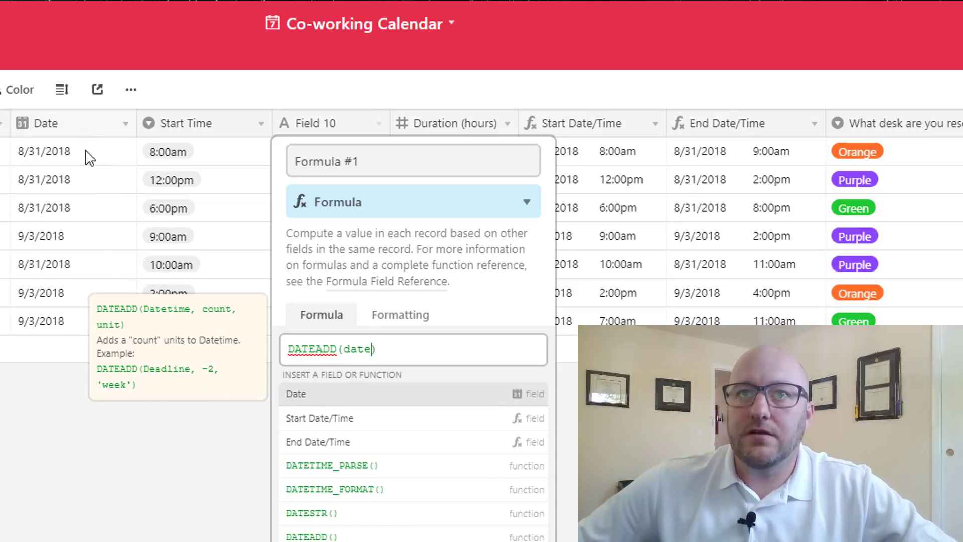
left_click(332, 397)
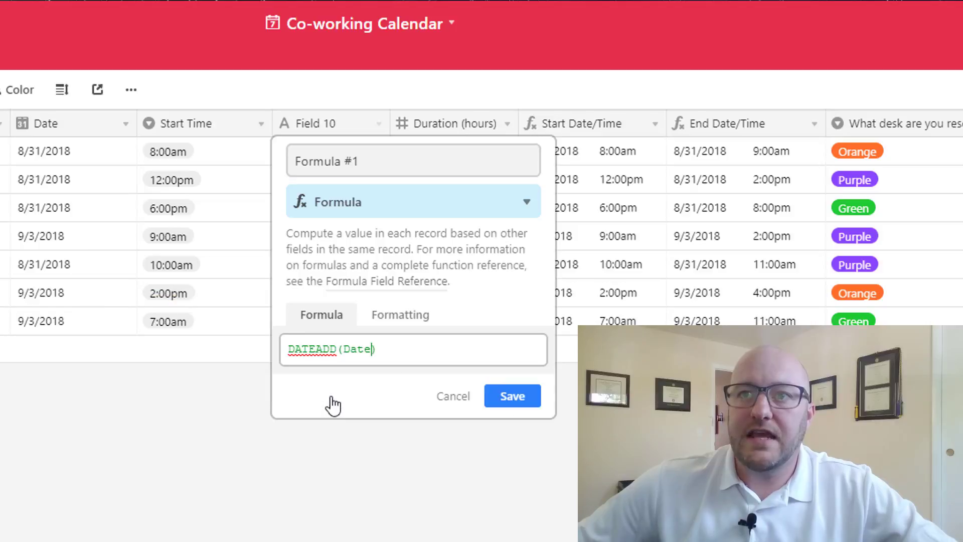
left_click(373, 350)
type(",sta")
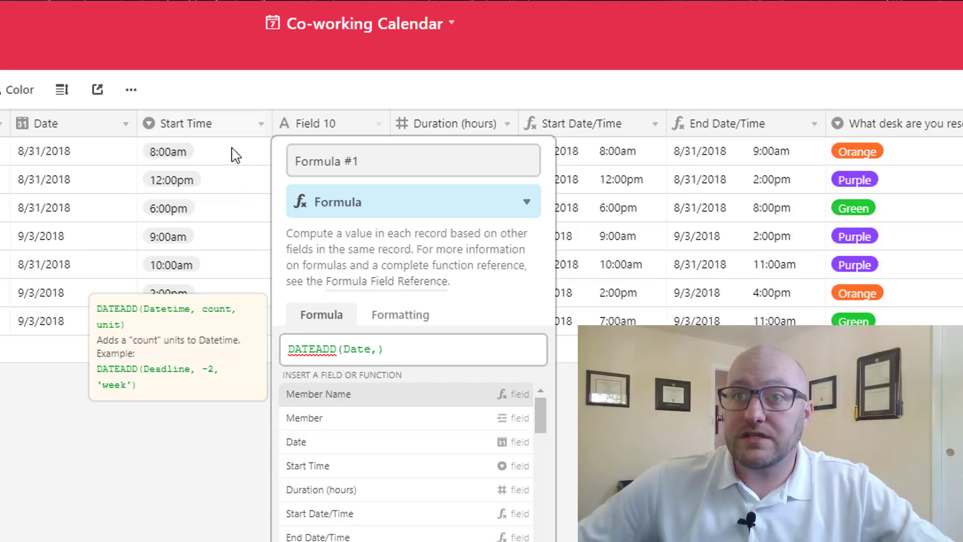
type("r")
left_click(351, 402)
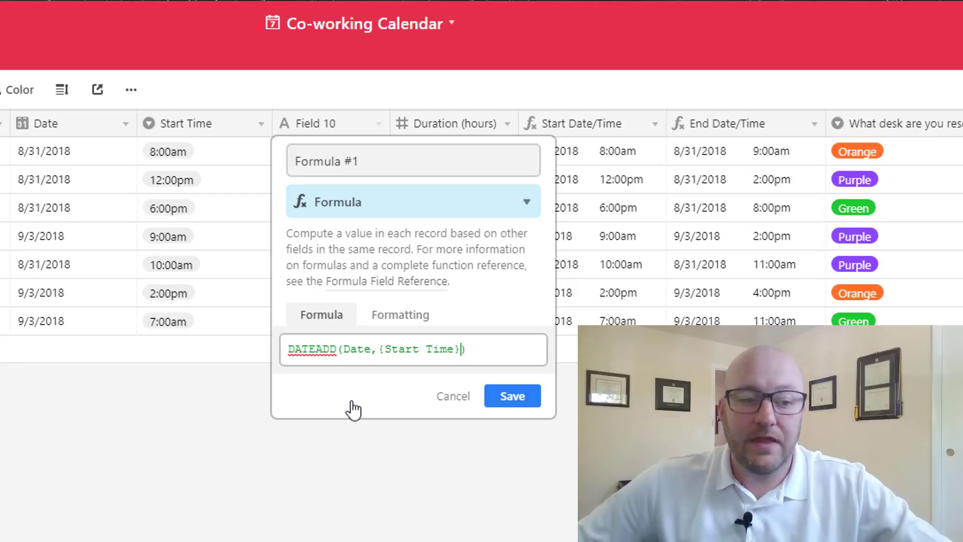
type(",'hours'")
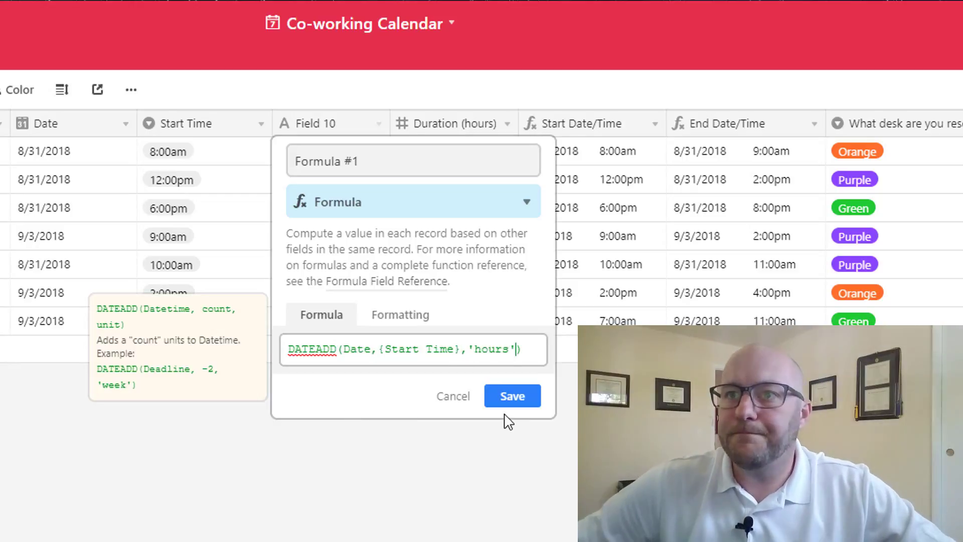
left_click(509, 401)
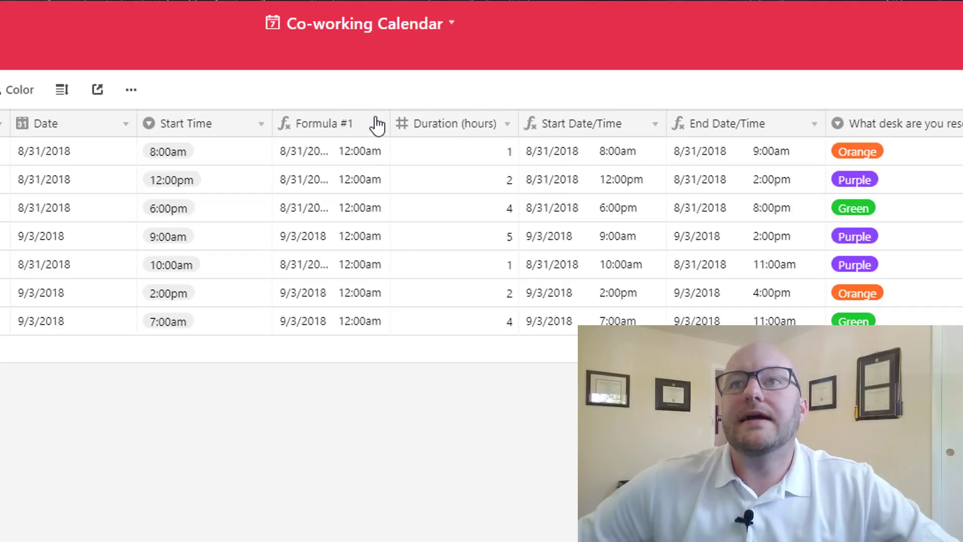
left_click_drag(389, 123, 419, 123)
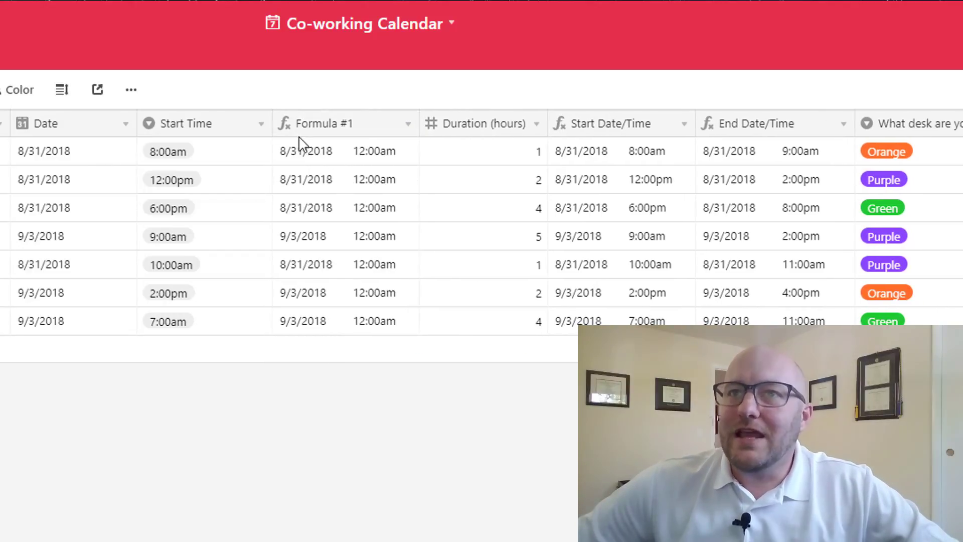
Check the Formula #1 results in all rows and examine the {Start Time} argument in its formula
left_click_drag(389, 153, 389, 328)
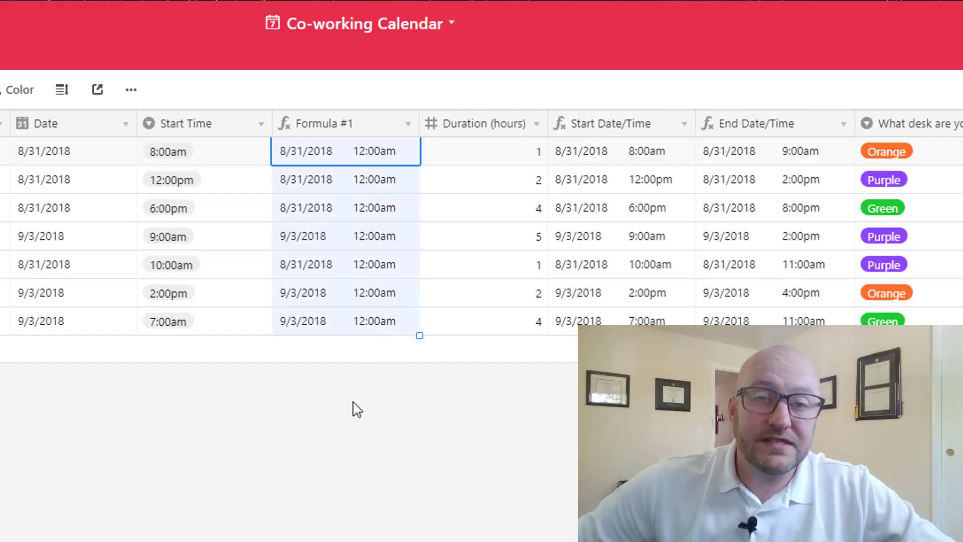
left_click(408, 123)
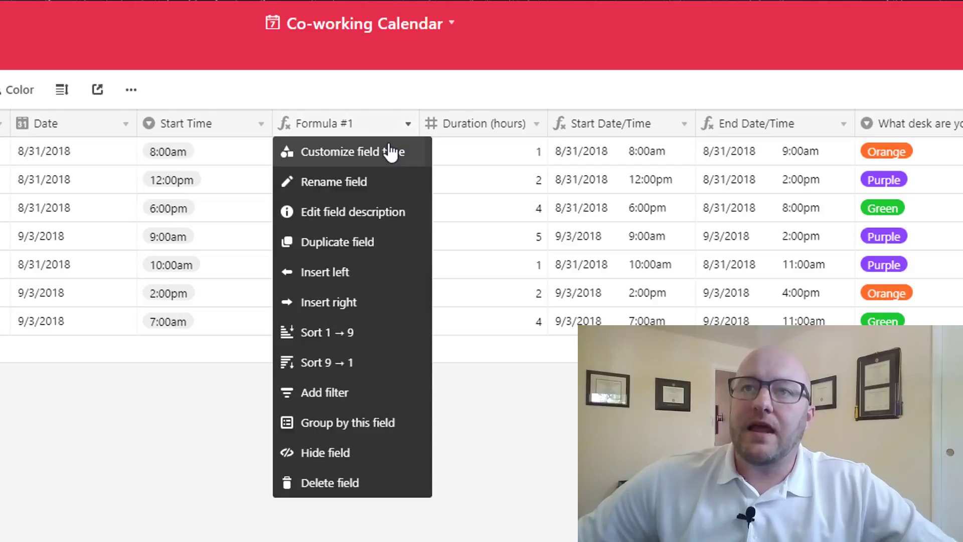
left_click(395, 150)
left_click_drag(382, 349, 458, 354)
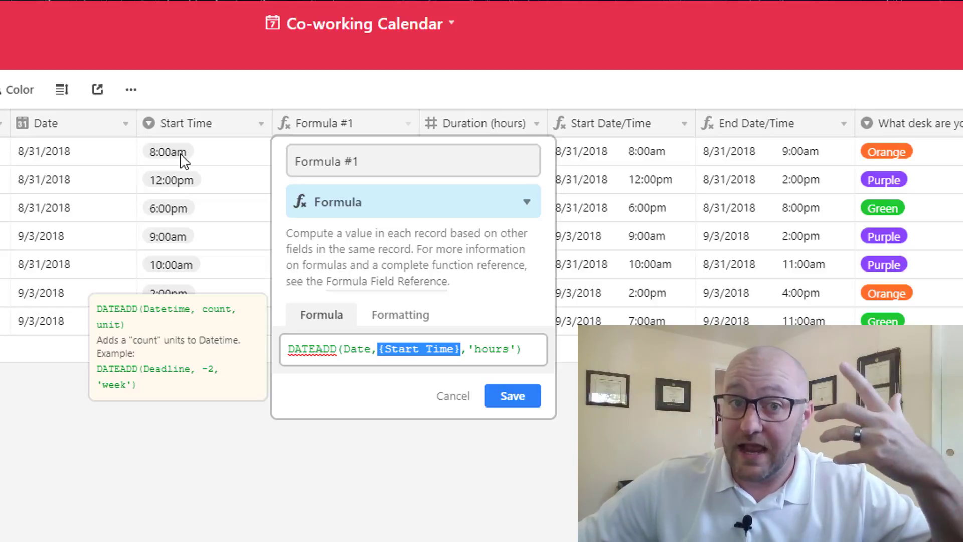
key("Return")
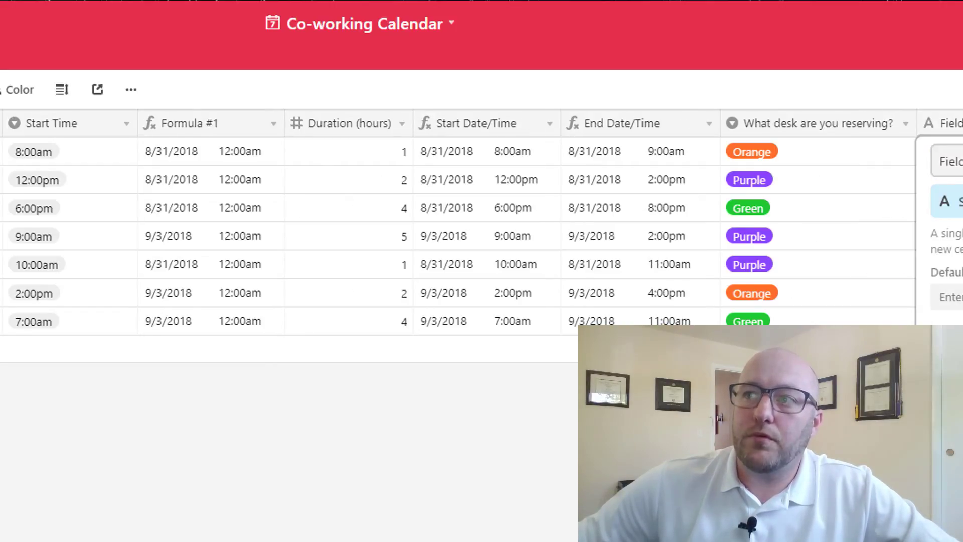
Move the newly added text field between Start Time and Formula #1, and name it "Formula #2"
key("Escape")
left_click_drag(943, 124, 191, 125)
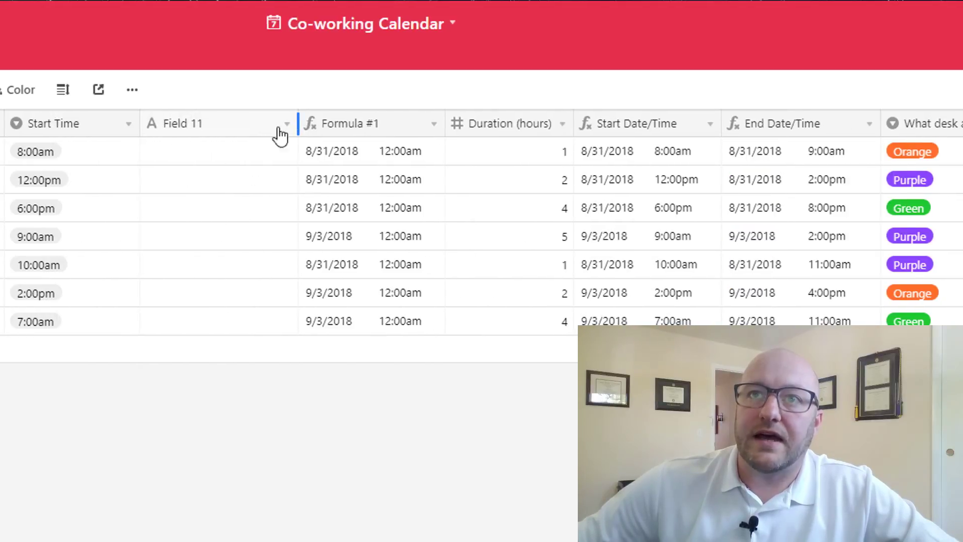
left_click(286, 123)
left_click(394, 152)
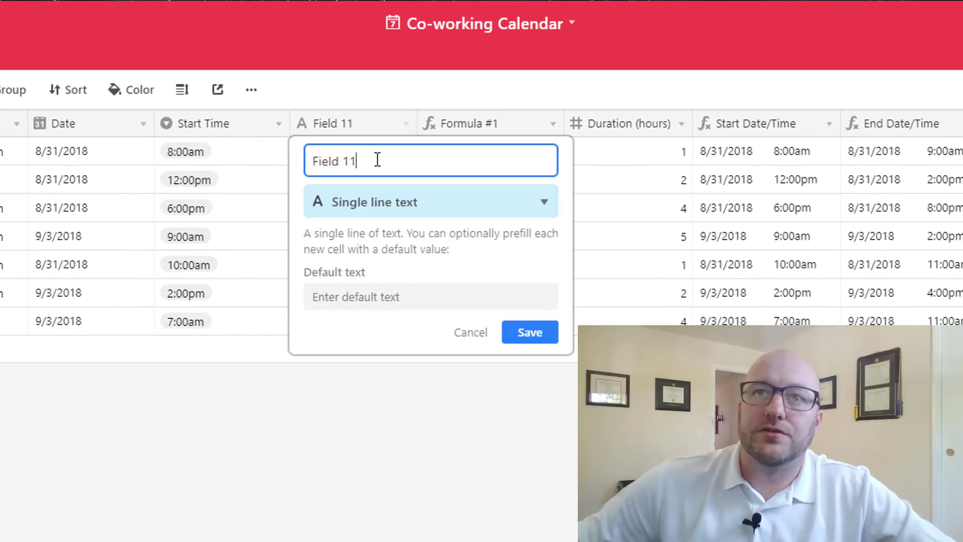
triple_click(378, 159)
type("Formula #2")
key("Tab")
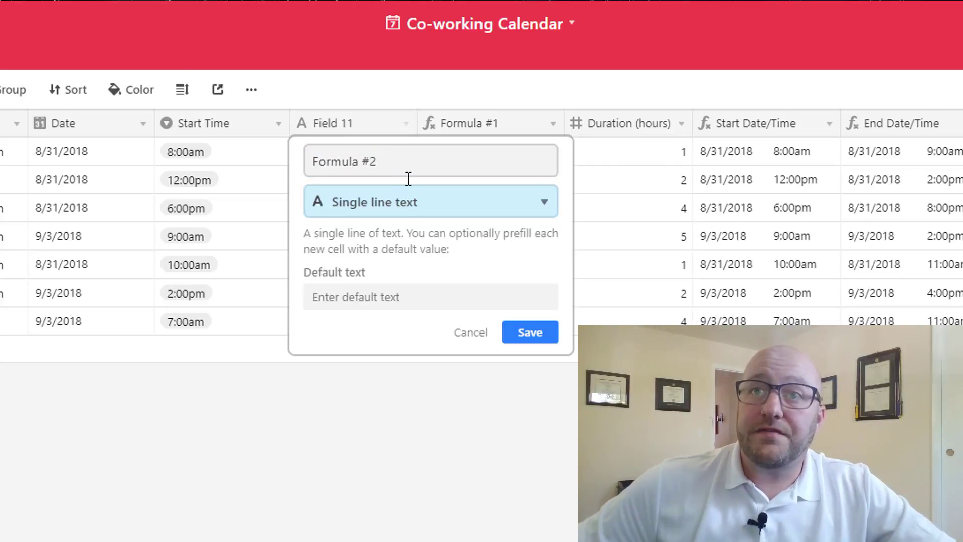
Change the field type of Formula #2 from single line text to Formula
left_click(416, 216)
type("f")
left_click(400, 251)
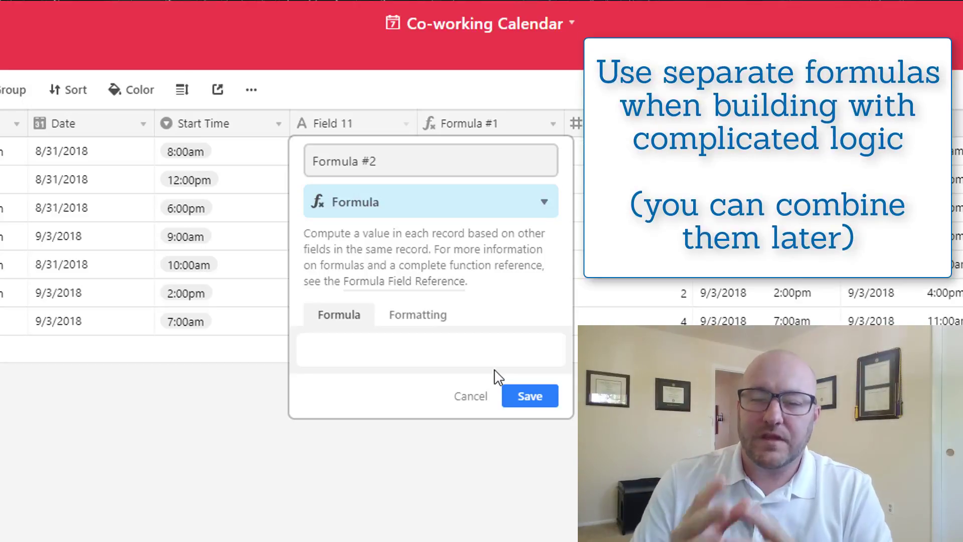
Give Formula #2 the formula LEFT({Start Time},2) to extract the first two characters of the start time, and save it
left_click(392, 351)
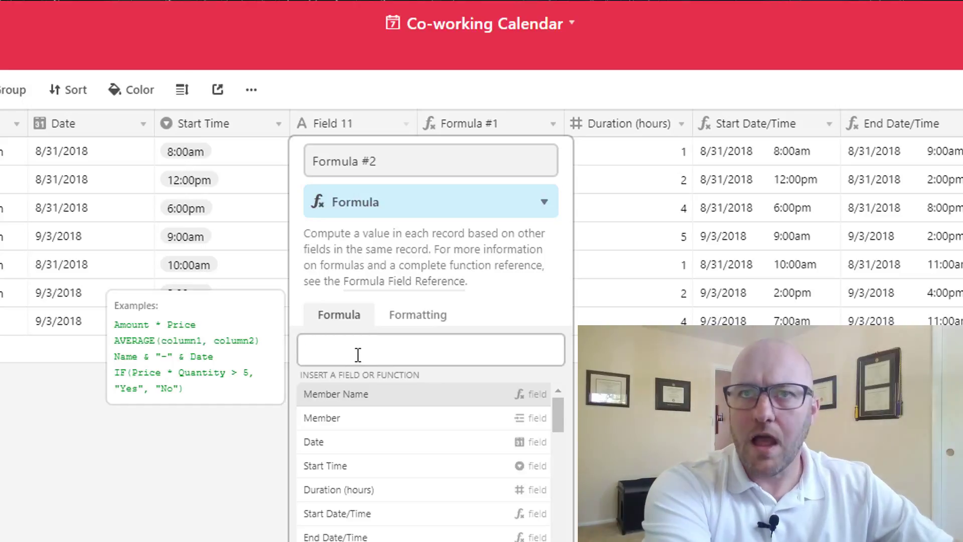
type("left()")
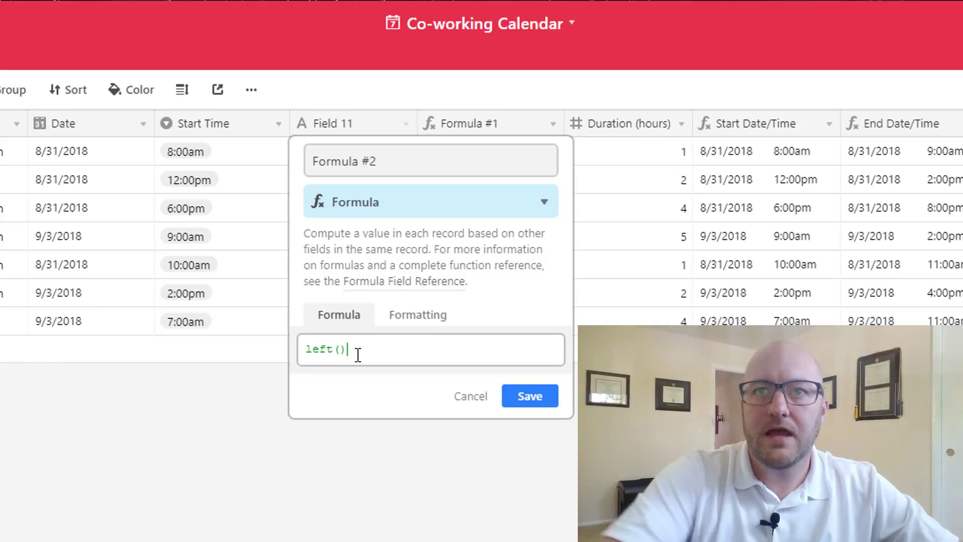
key("Left")
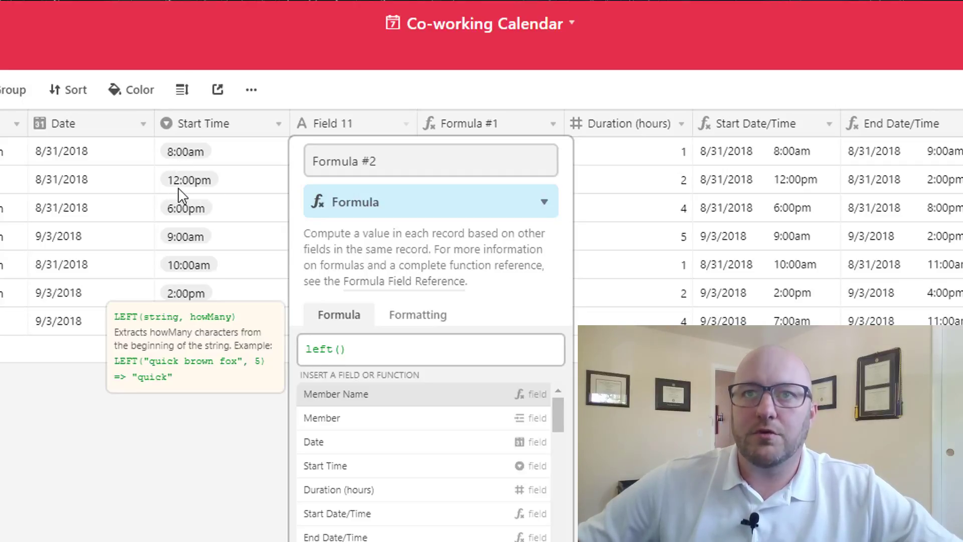
type("star")
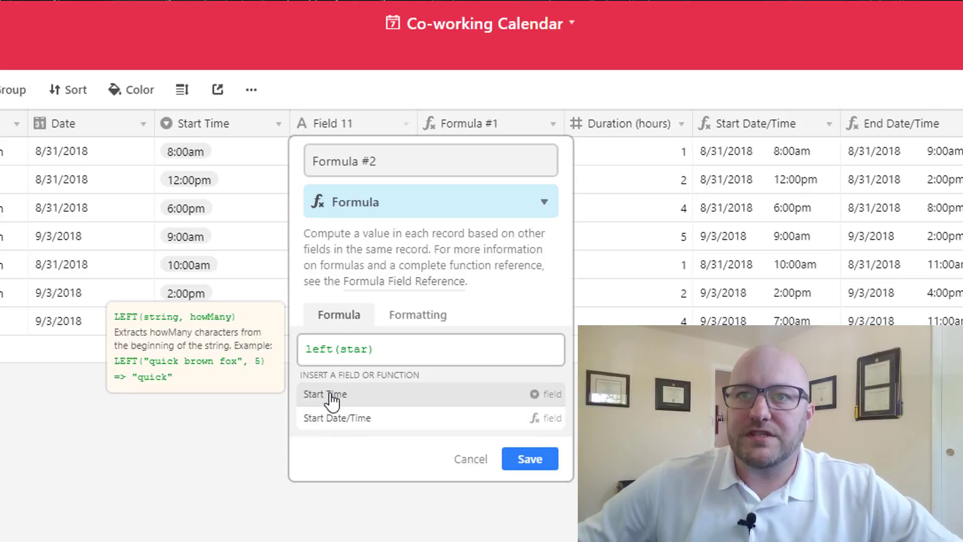
left_click(333, 399)
type(",")
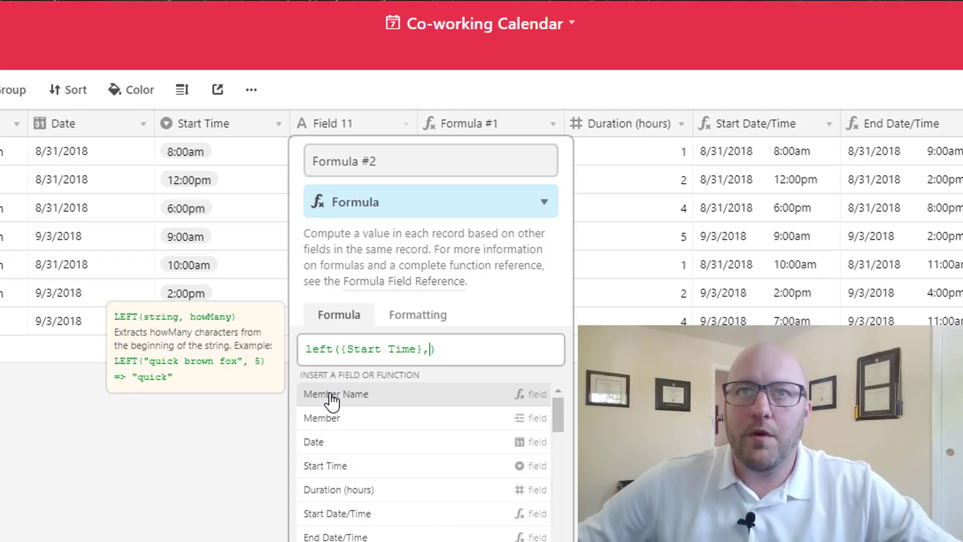
type("2")
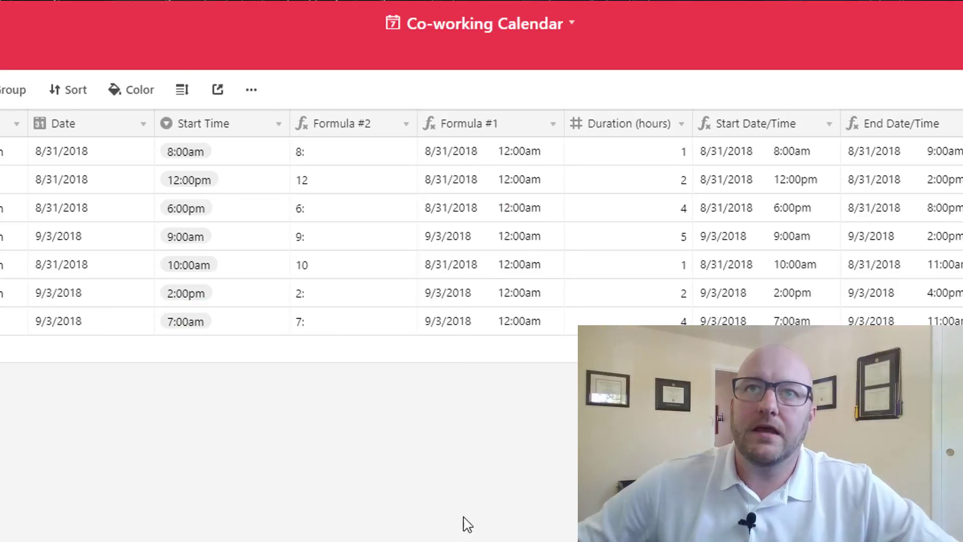
Narrow the Formula #2 column slightly, replace its formula with find(":",{Start Time}) to locate the colon, and save it
left_click_drag(414, 128, 408, 130)
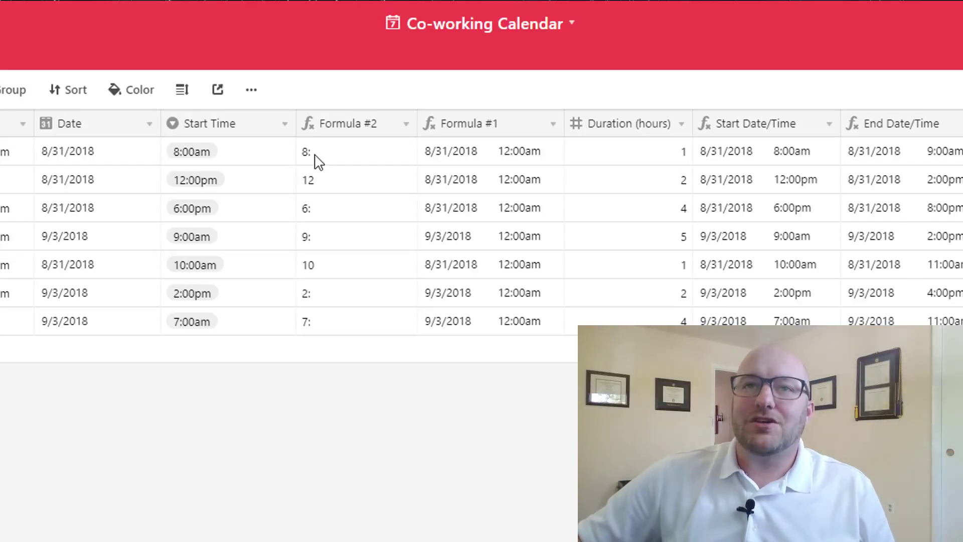
left_click(405, 124)
left_click(376, 152)
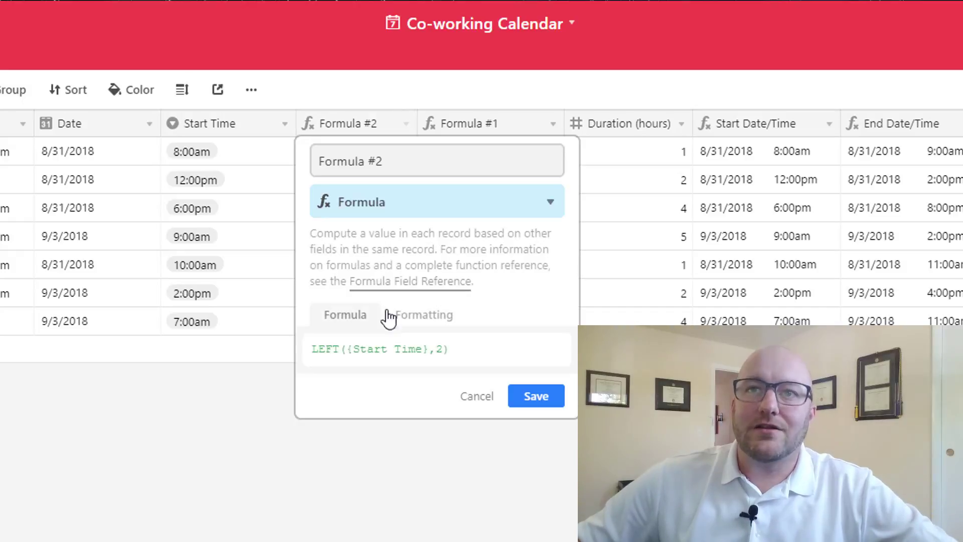
left_click_drag(454, 350, 308, 350)
type("find(")
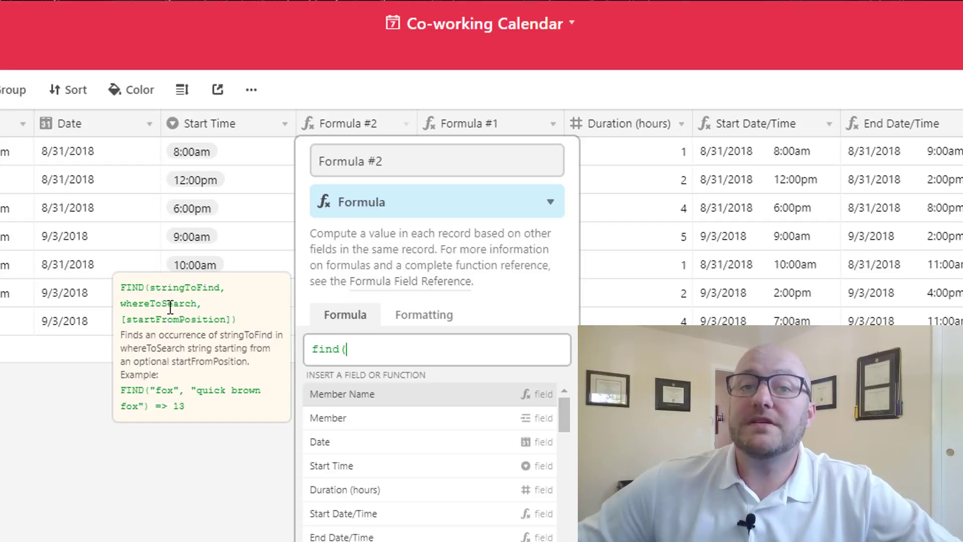
type("\":\"")
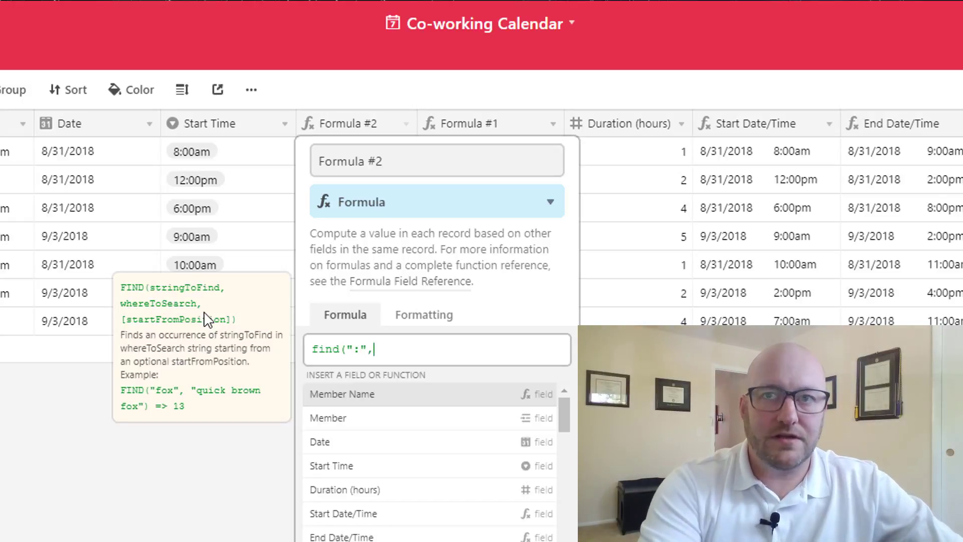
type(",")
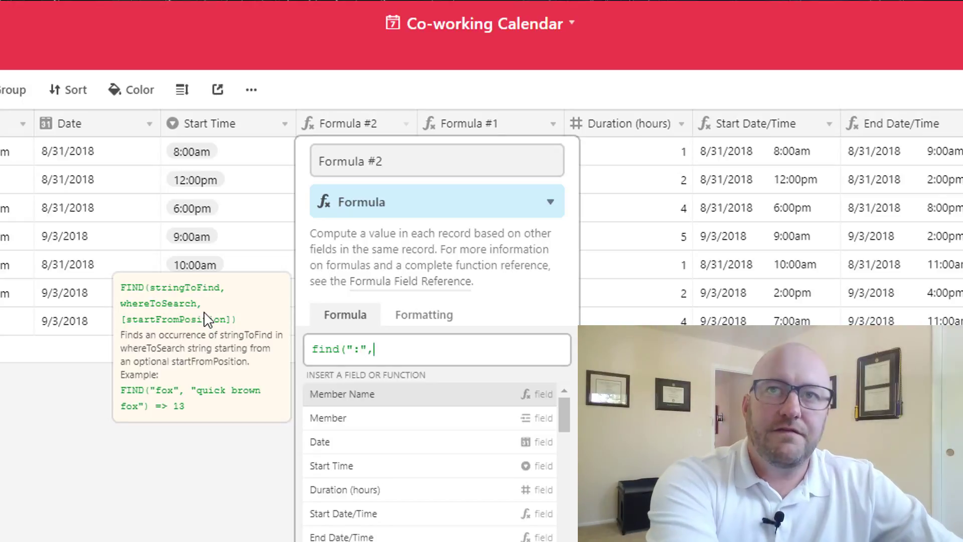
type("star")
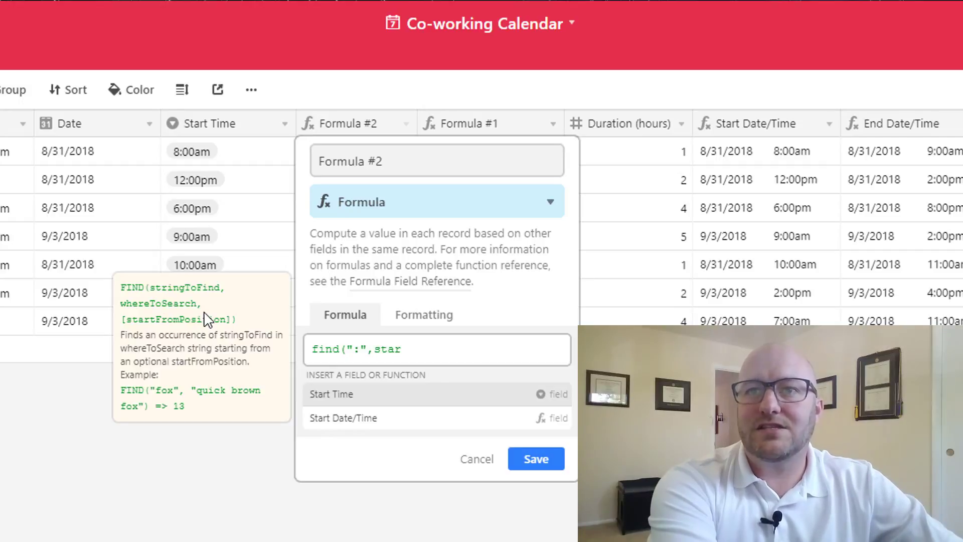
key("Return")
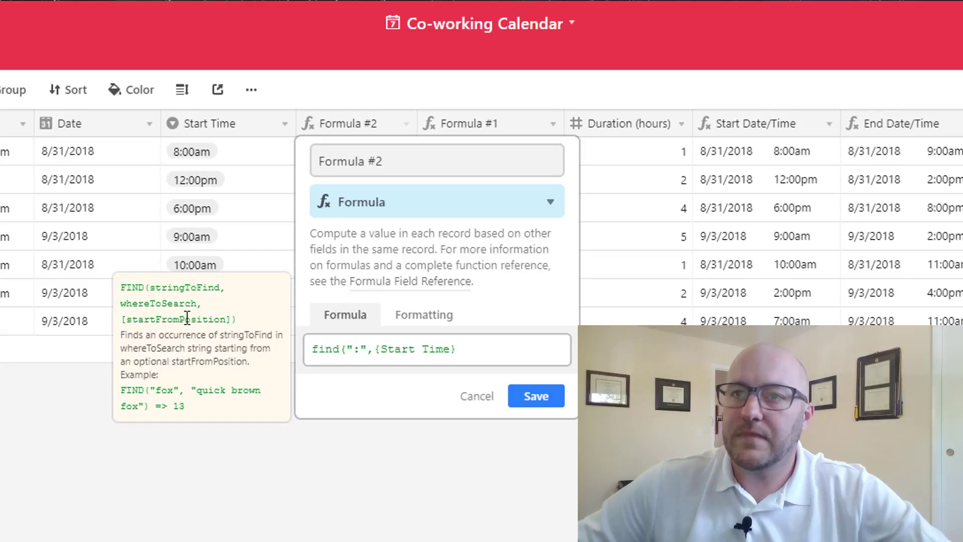
type(")")
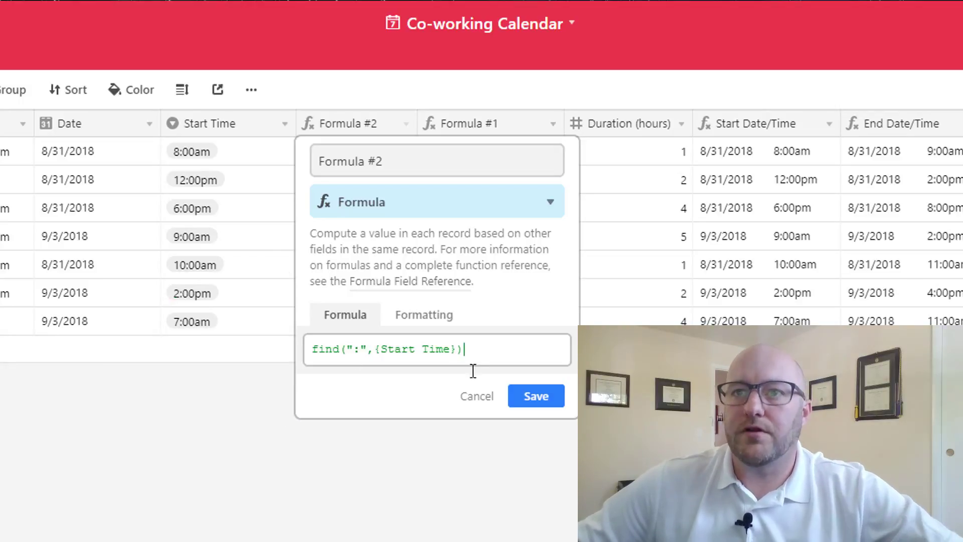
left_click(540, 410)
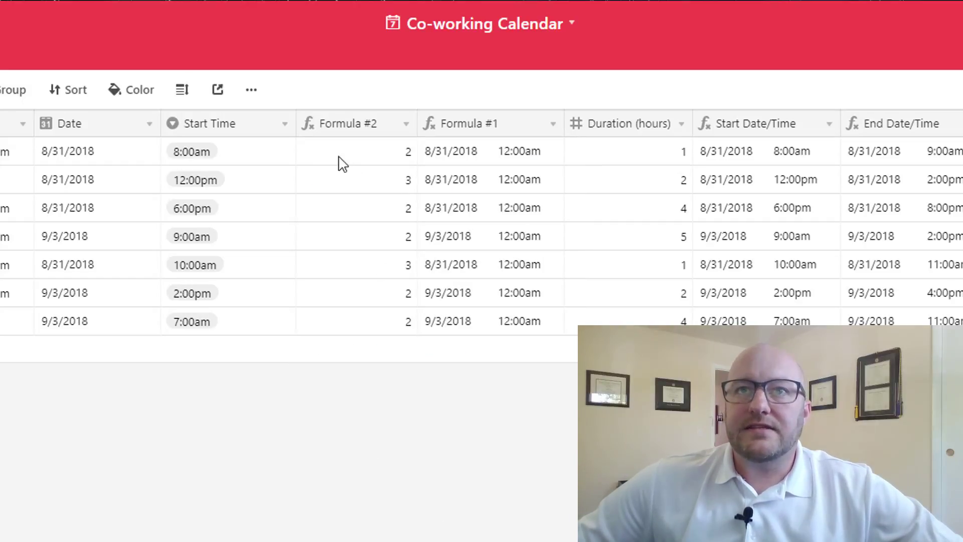
left_click(402, 159)
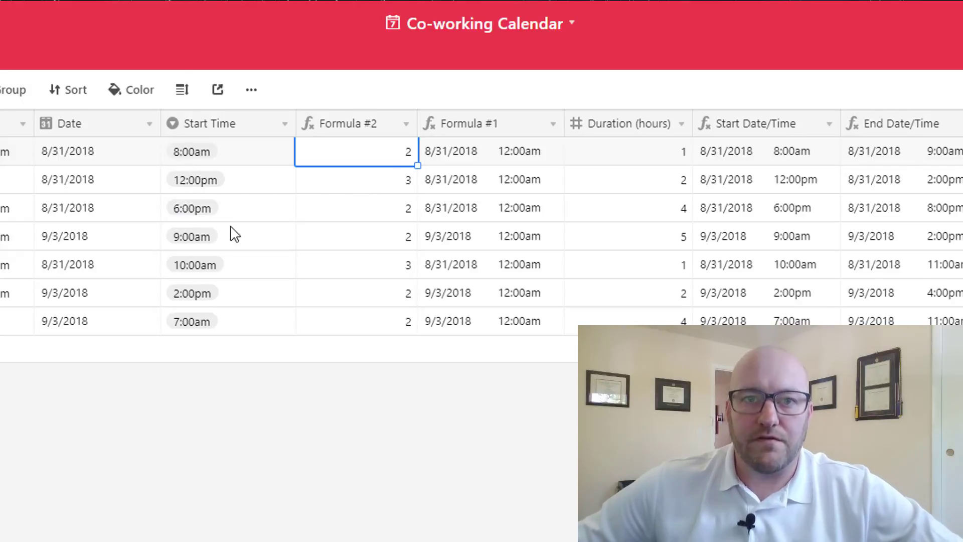
Wrap the FIND expression in Formula #2 in an IF function whose condition tests whether the colon position equals 2
left_click(406, 125)
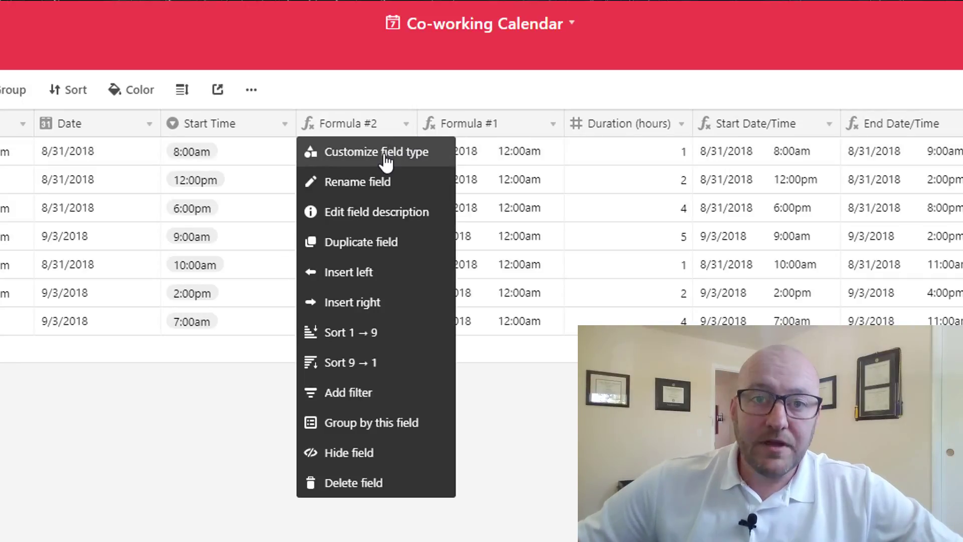
left_click(386, 155)
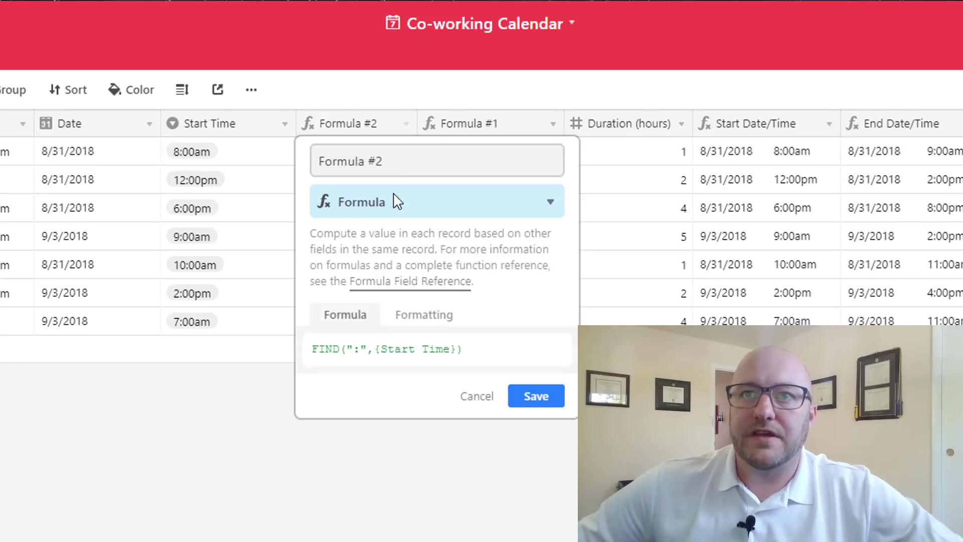
left_click(313, 350)
type("IF(")
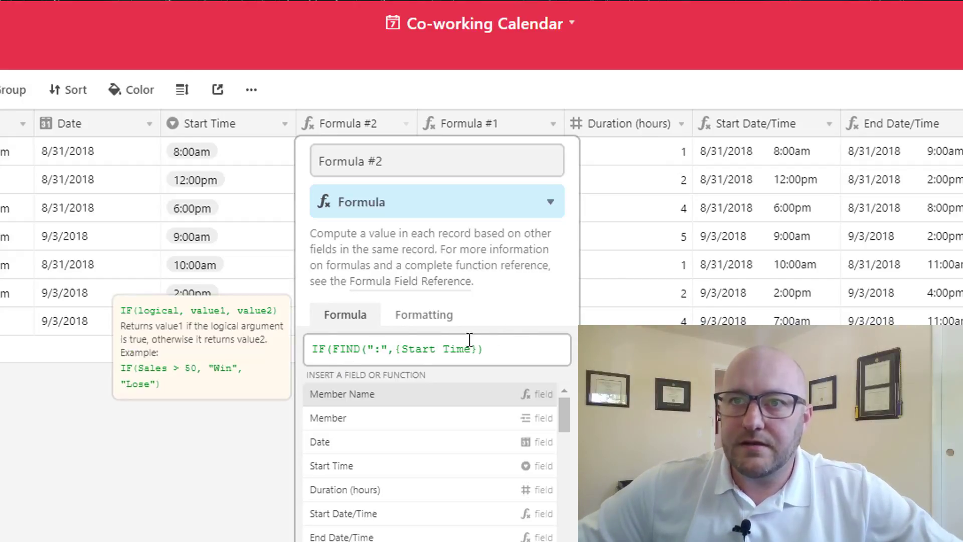
left_click(500, 347)
type("=2,")
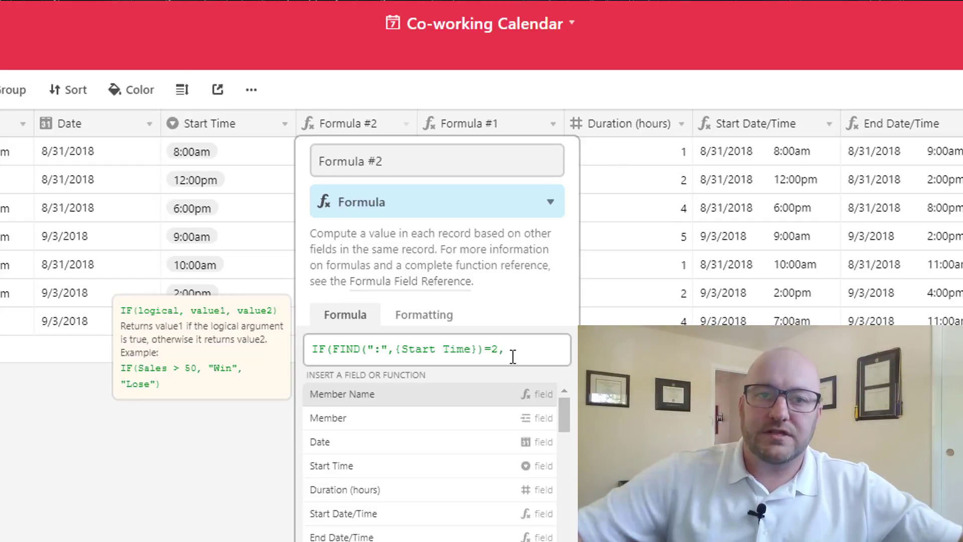
Add left({Start Time},1) as the value the IF function returns when its condition is true
type("left")
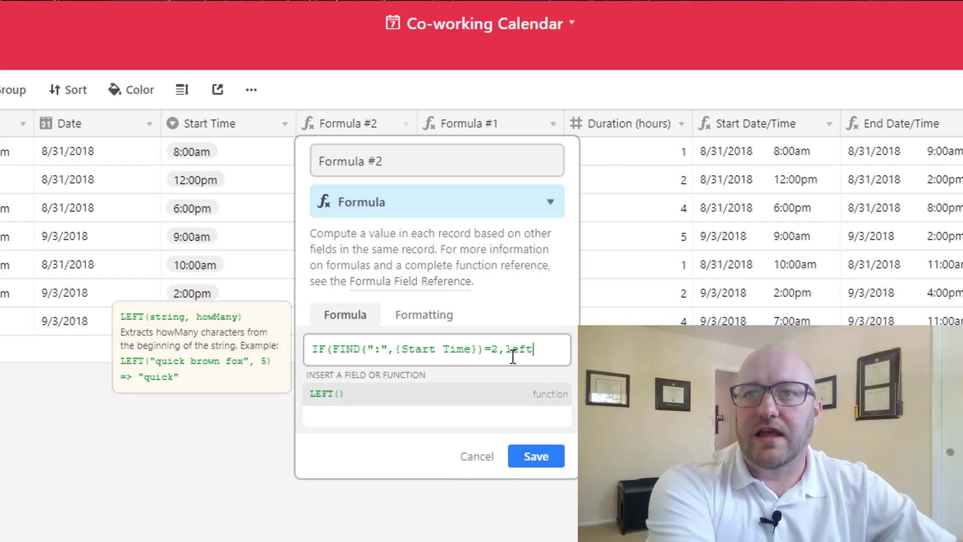
type("(star")
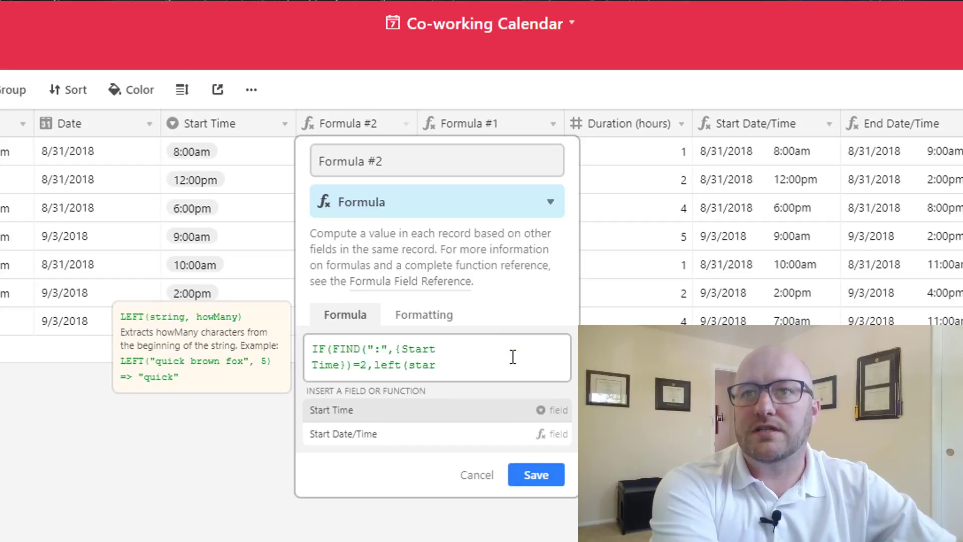
key("Return")
type(",1)")
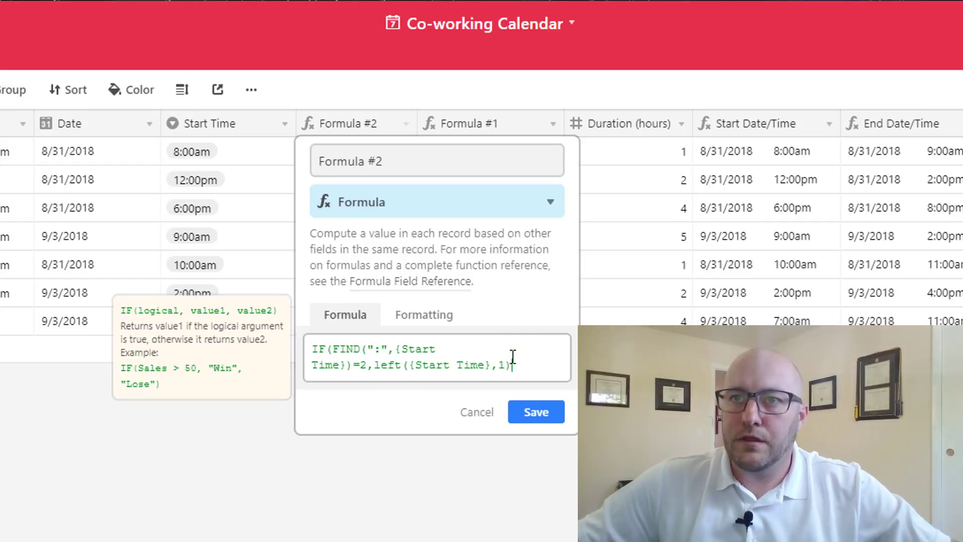
Copy the LEFT expression into the IF function's third argument and set its character count to 2
left_click_drag(512, 362, 378, 390)
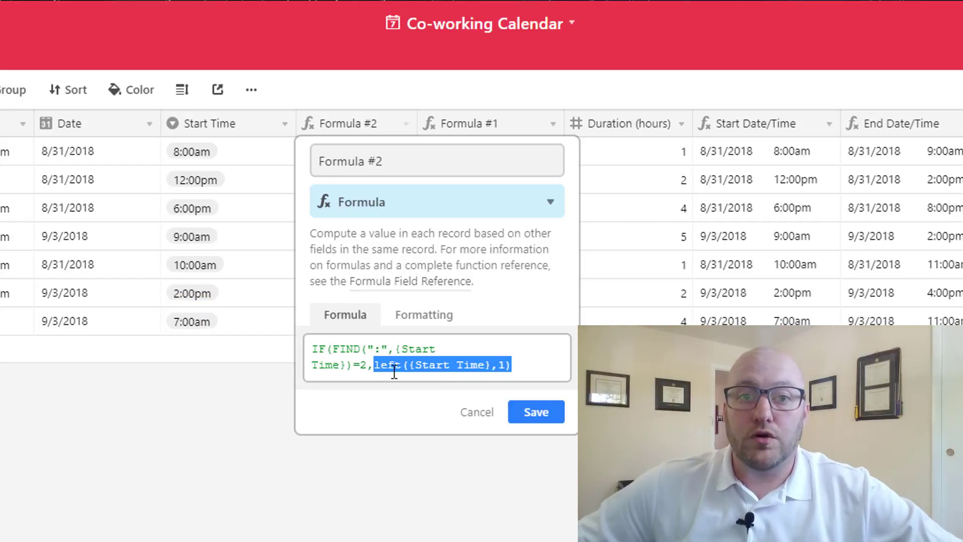
left_click(526, 367)
type(",")
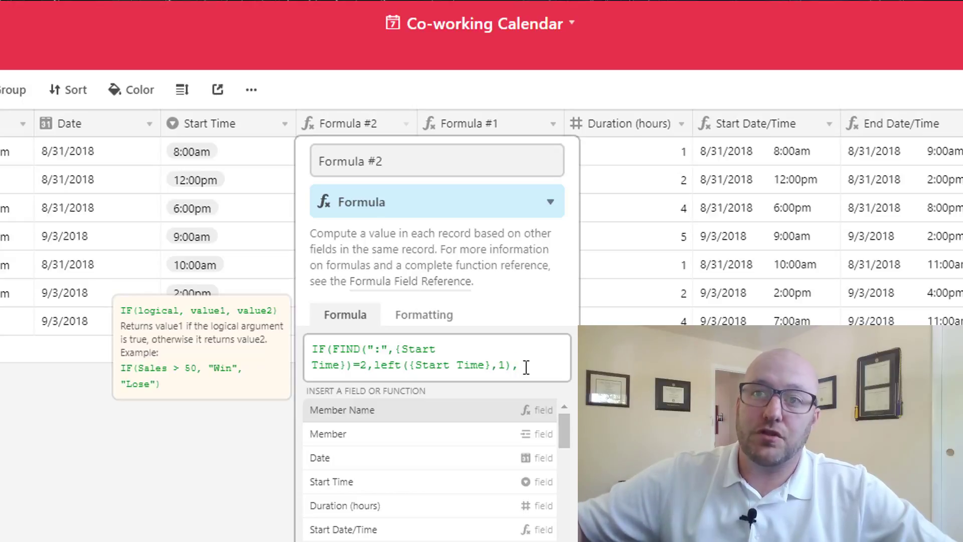
type("left({Start Time},1)")
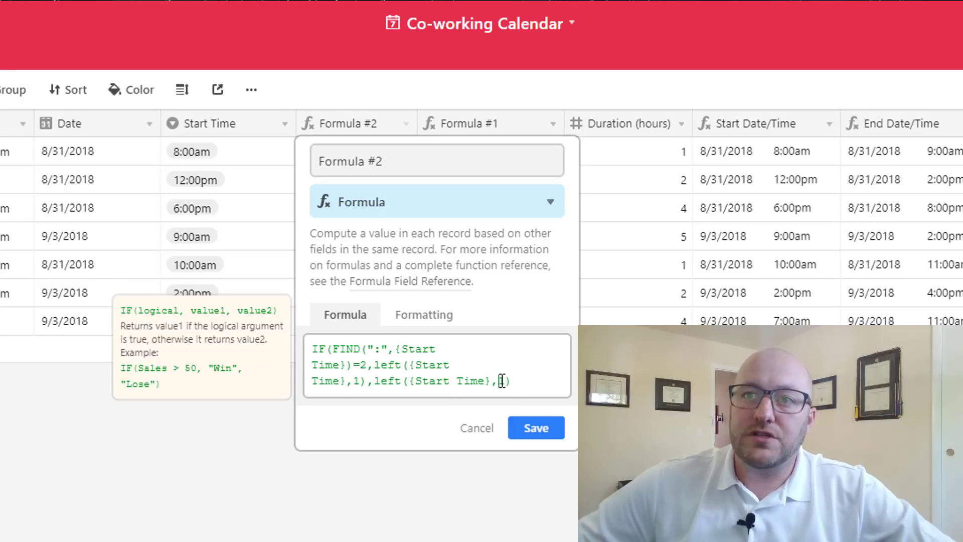
type("2")
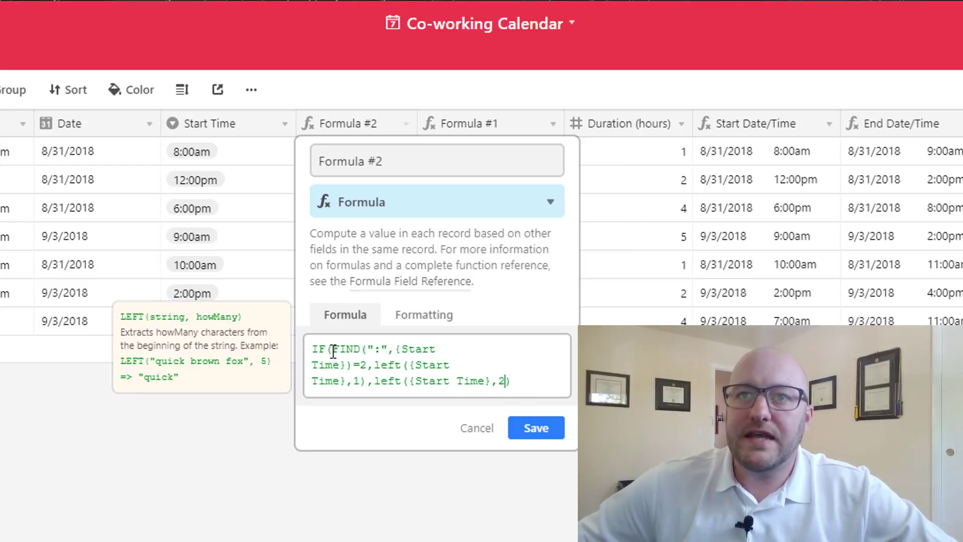
Review the condition and both LEFT arguments of the IF formula, add its closing parenthesis, and save Formula #2
left_click_drag(334, 352, 368, 364)
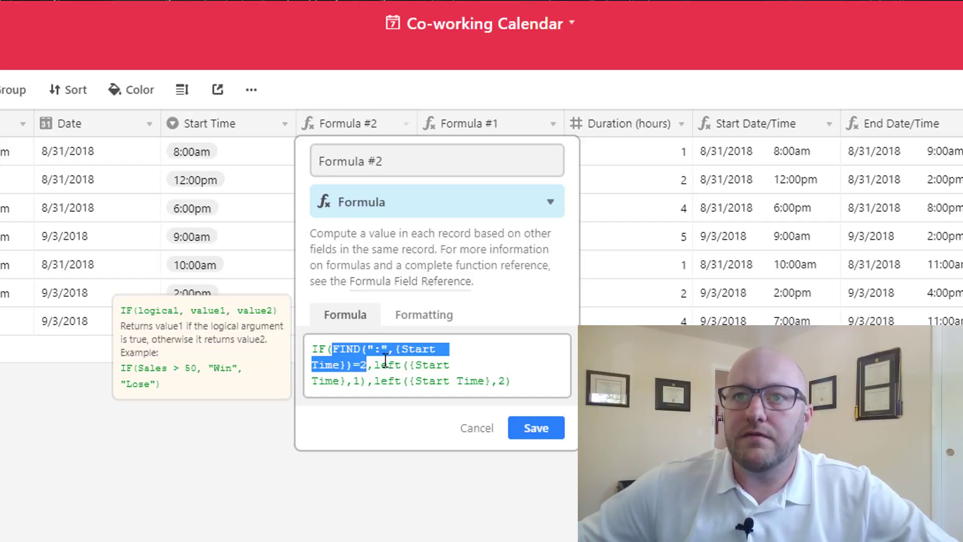
left_click_drag(374, 365, 365, 382)
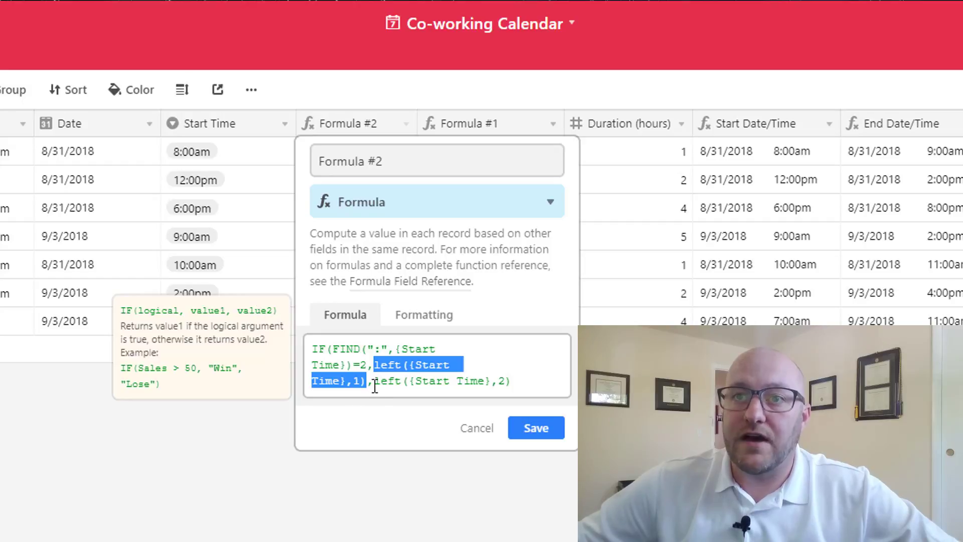
left_click_drag(375, 382, 501, 381)
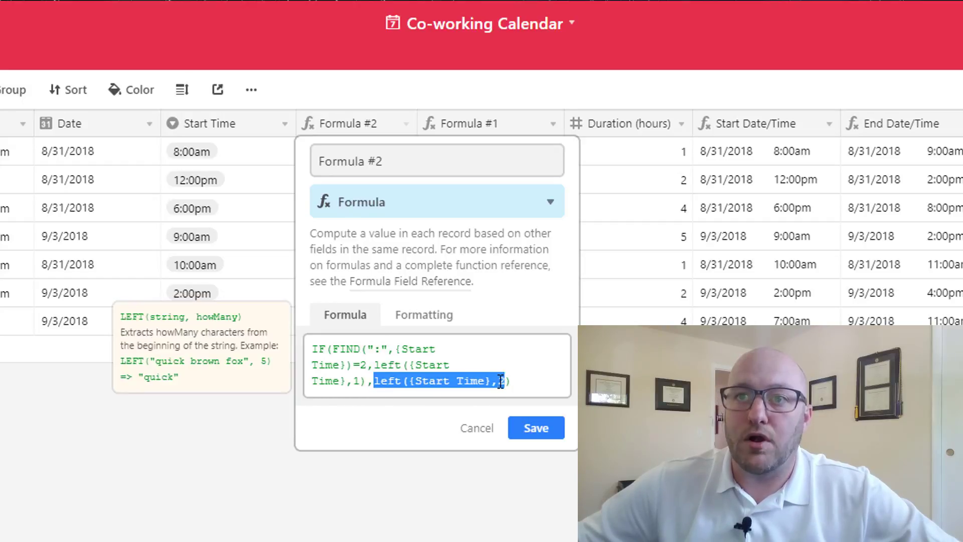
left_click(525, 380)
type(")")
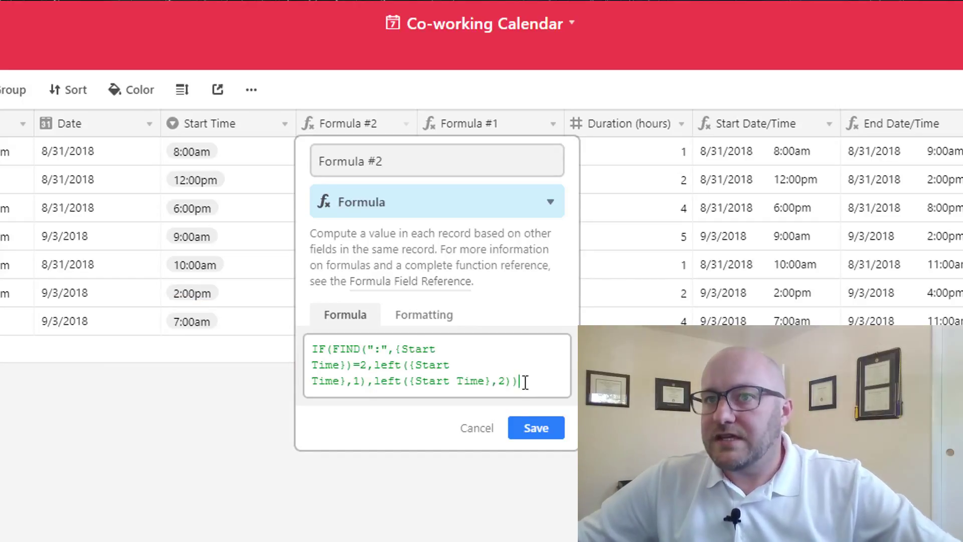
left_click(538, 429)
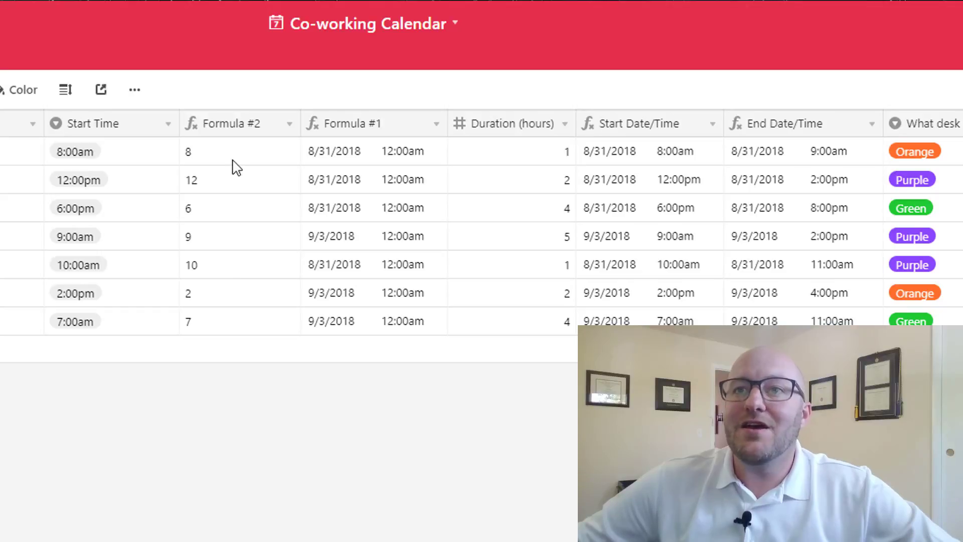
Copy the entire IF formula from Formula #2 and leave its field settings without changing them
left_click(291, 128)
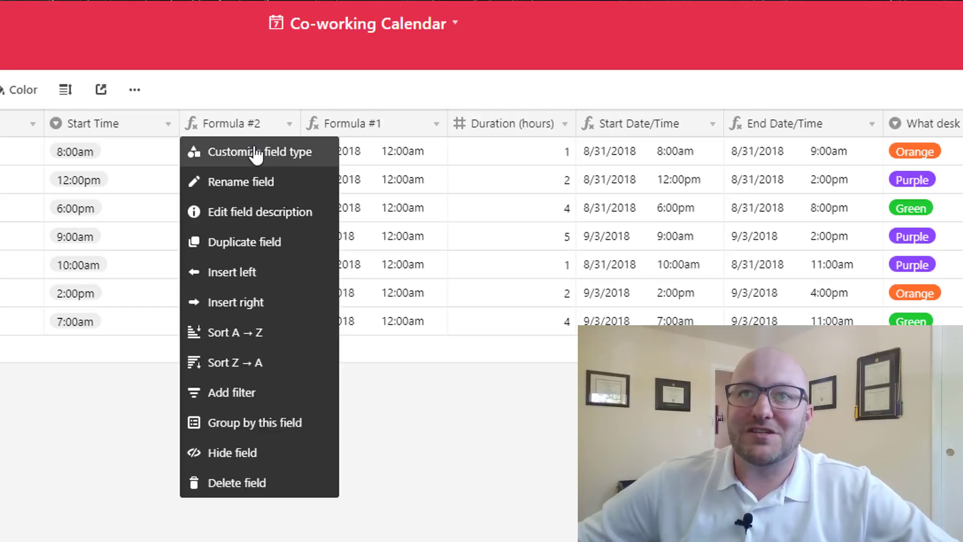
left_click(255, 154)
left_click_drag(404, 381, 188, 346)
key("ctrl+c")
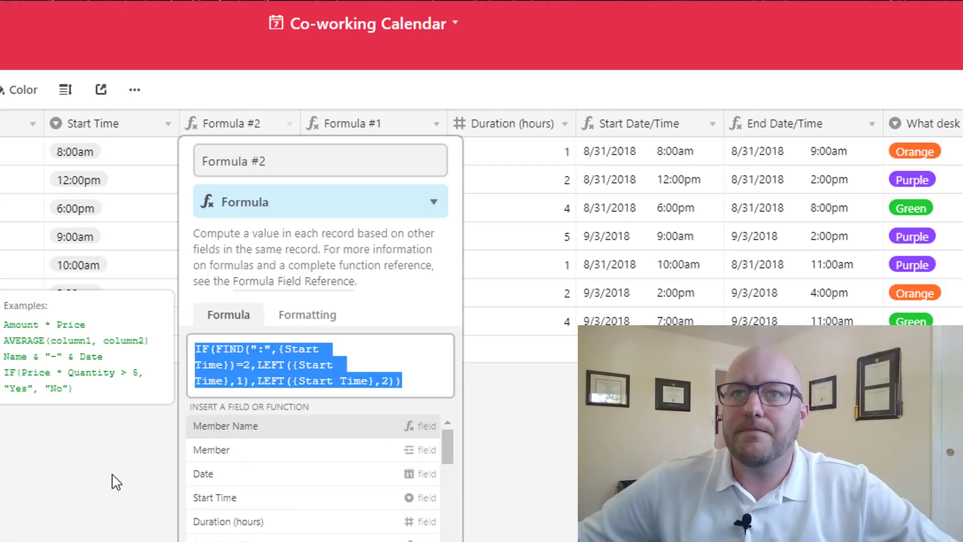
left_click(511, 499)
Replace {Start Time} in Formula #1's DATEADD formula with the copied IF expression, and save the field
left_click(435, 125)
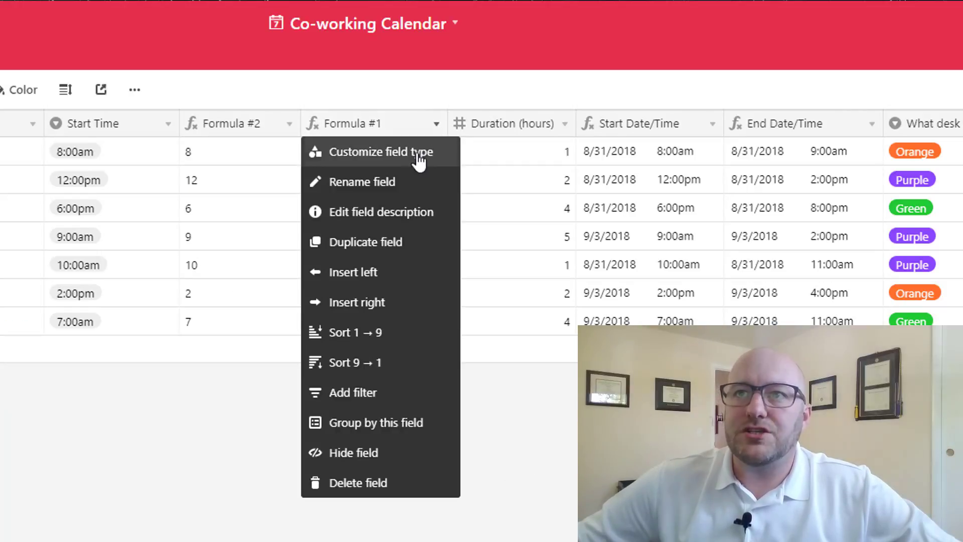
left_click(419, 160)
left_click_drag(409, 351, 490, 355)
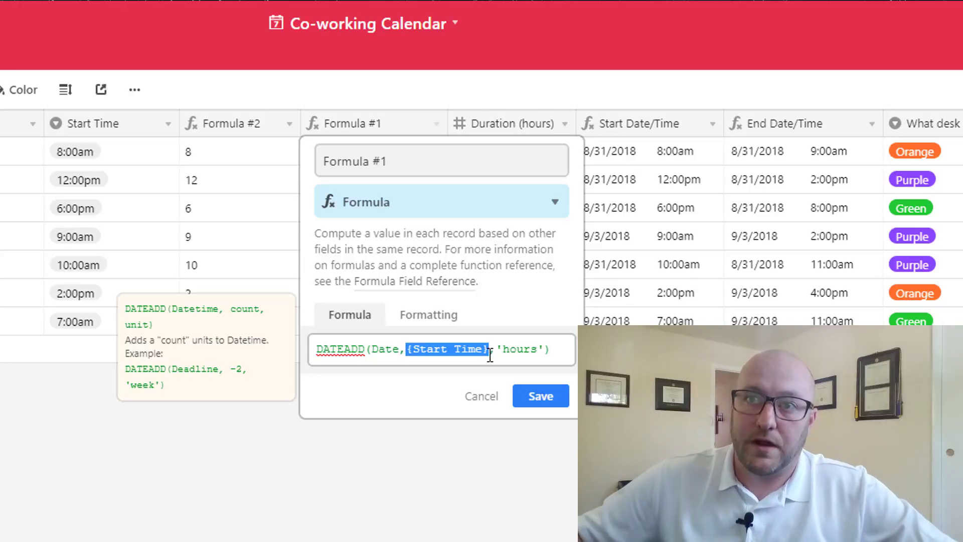
key("ctrl+v")
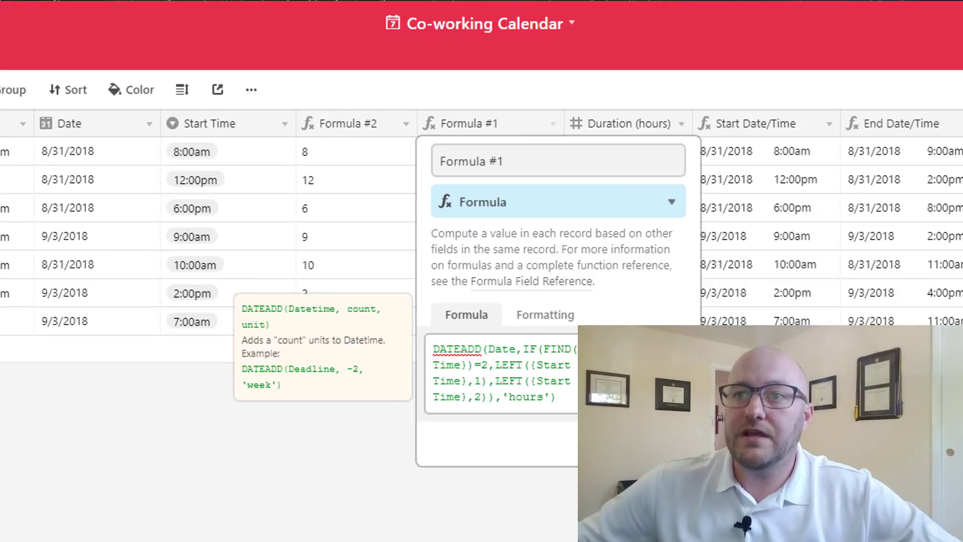
left_click(672, 449)
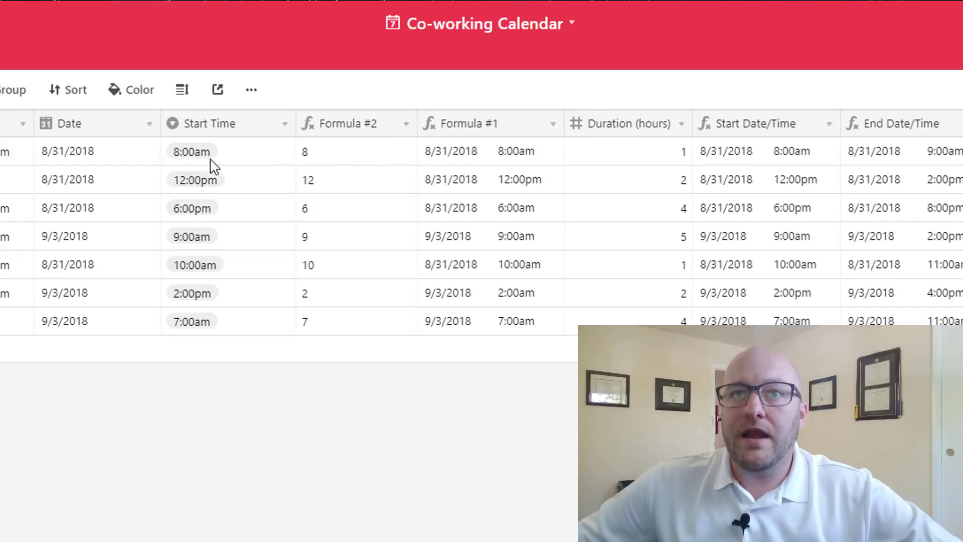
Move the Formula #1 column directly after Start Time, and compare its first two rows with the start times
left_click_drag(525, 132, 301, 156)
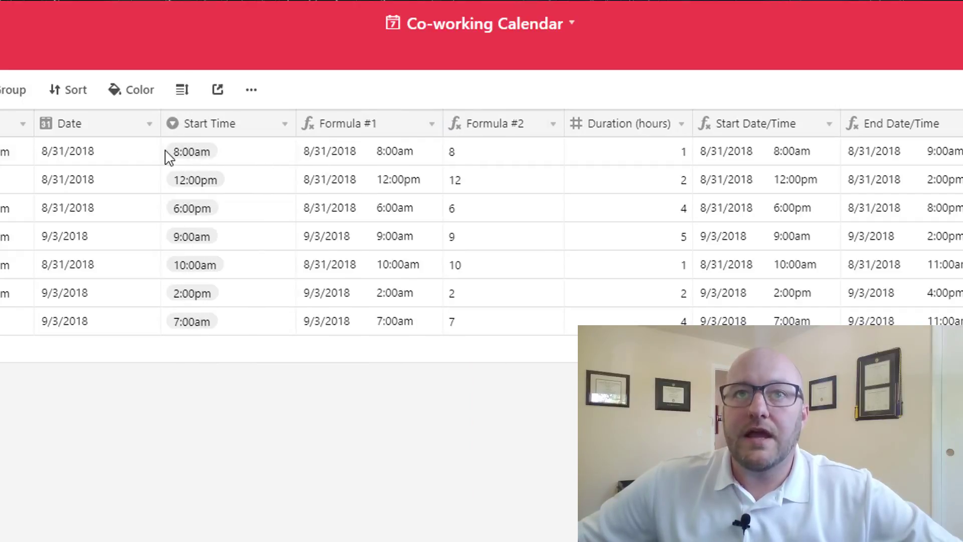
left_click(414, 160)
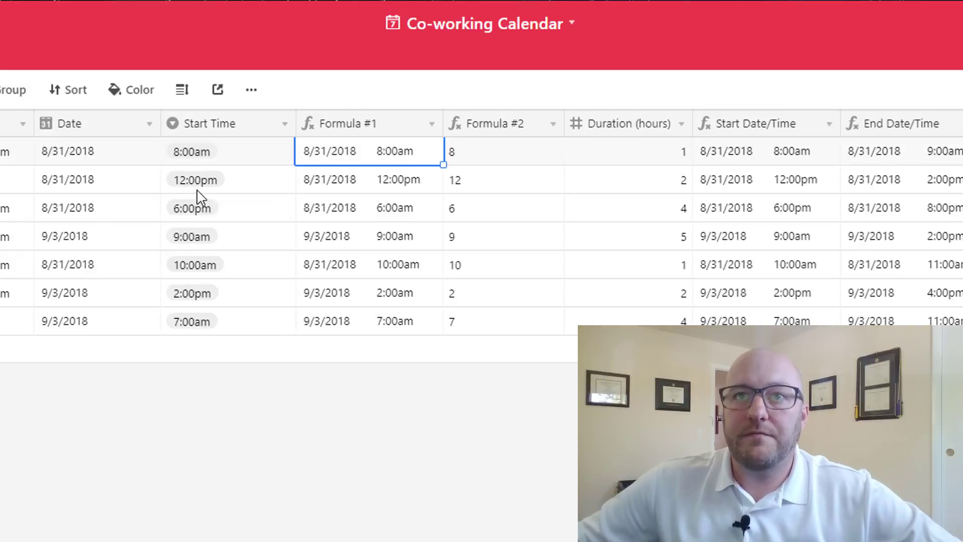
left_click(388, 185)
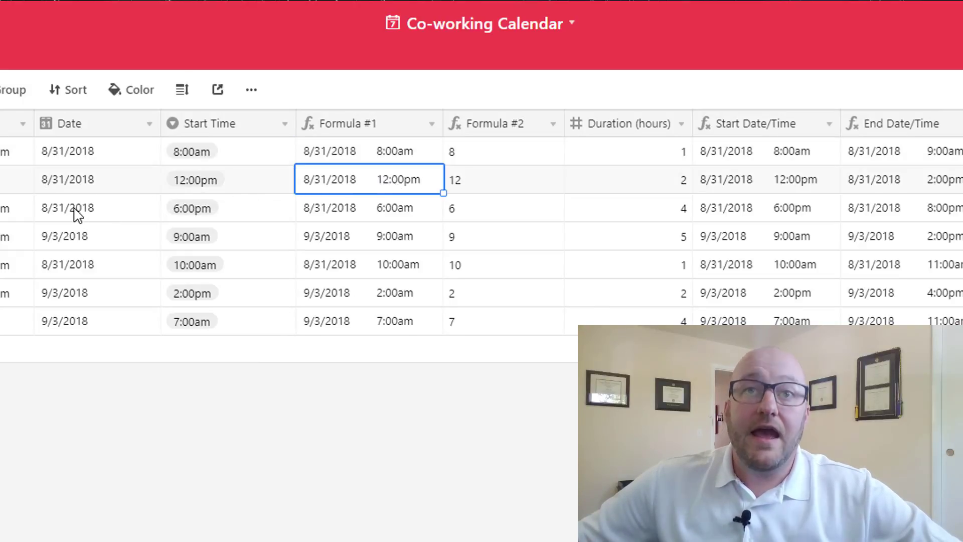
Compare the third row's Formula #1 result, then review Formula #2's IF formula and leave its settings without changes
left_click(346, 220)
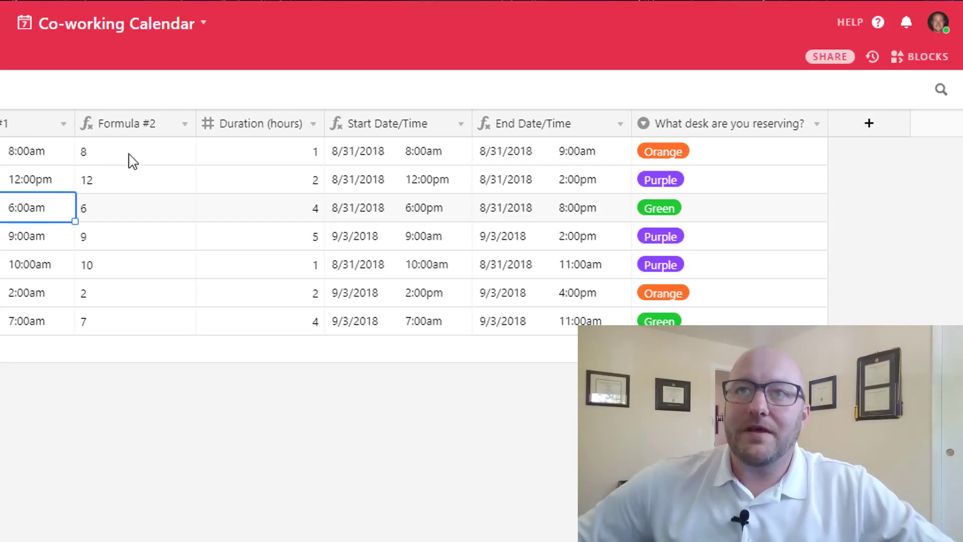
left_click(184, 126)
left_click(163, 159)
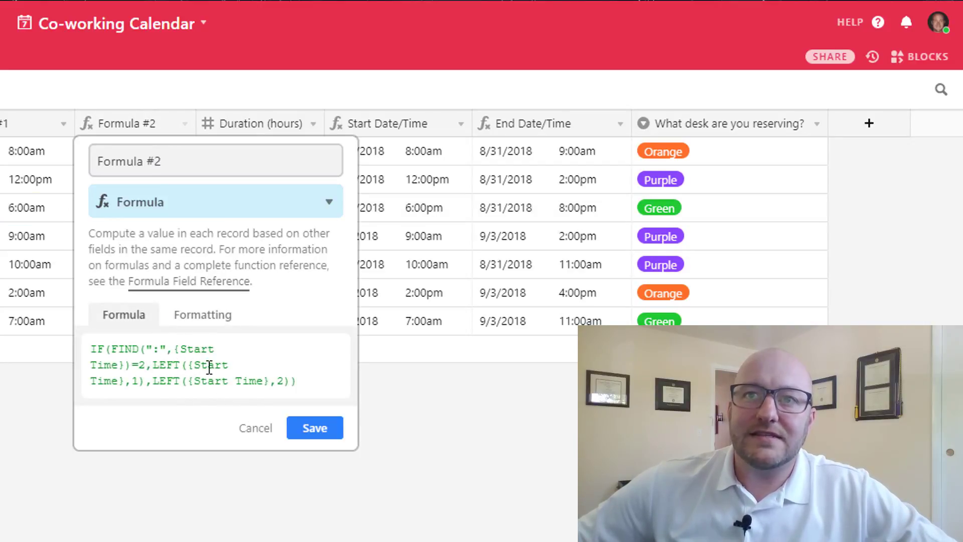
key("Escape")
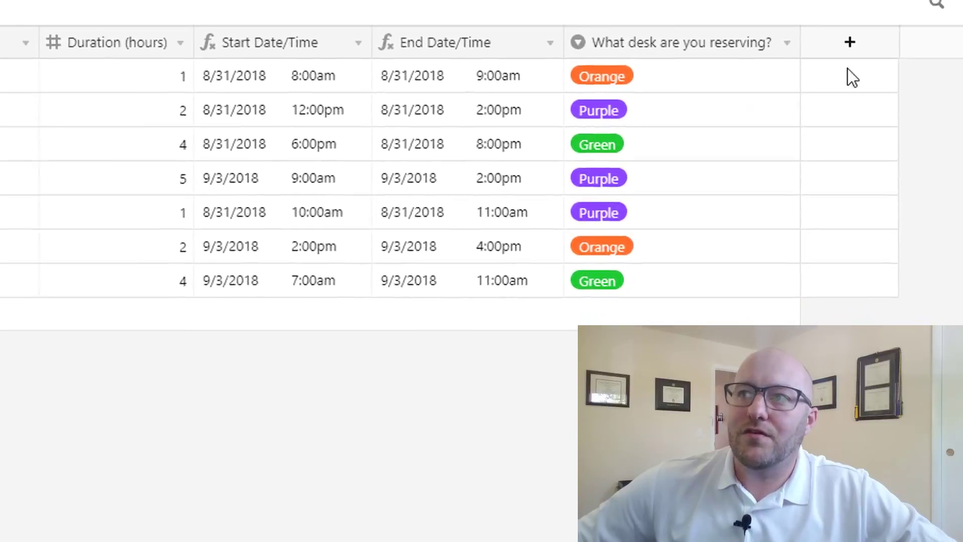
Add a new field at the end of the table named "Formula #3" with the Formula field type
left_click(849, 42)
type("Form")
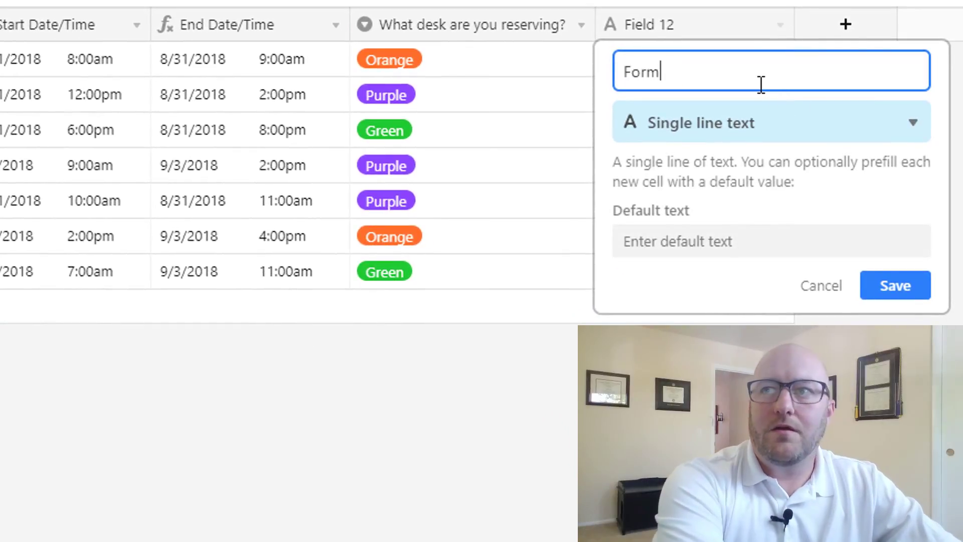
type("ula #3")
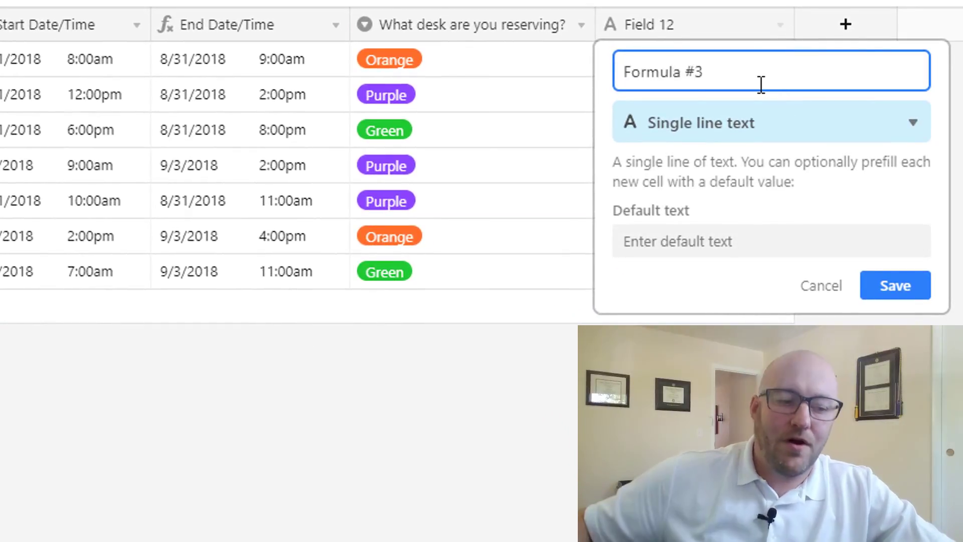
key("Tab")
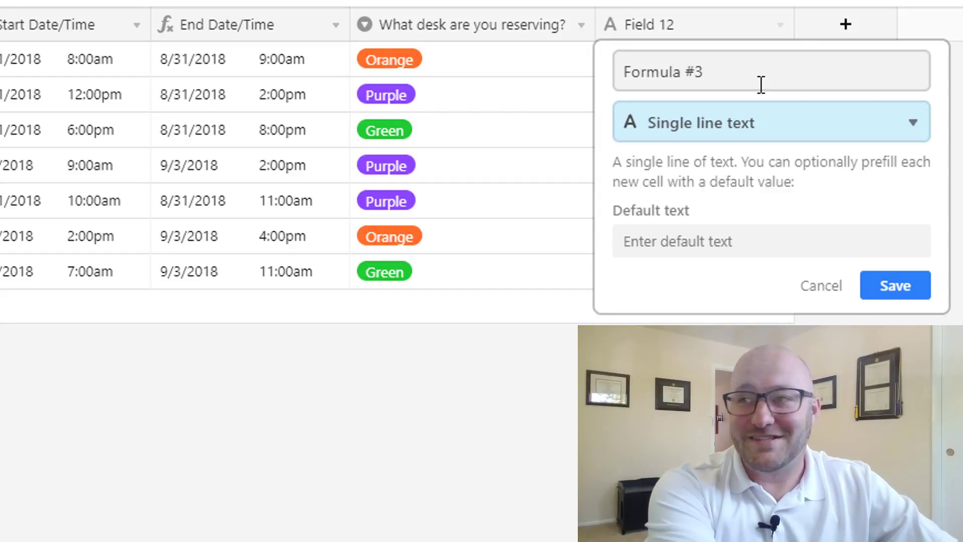
type("for")
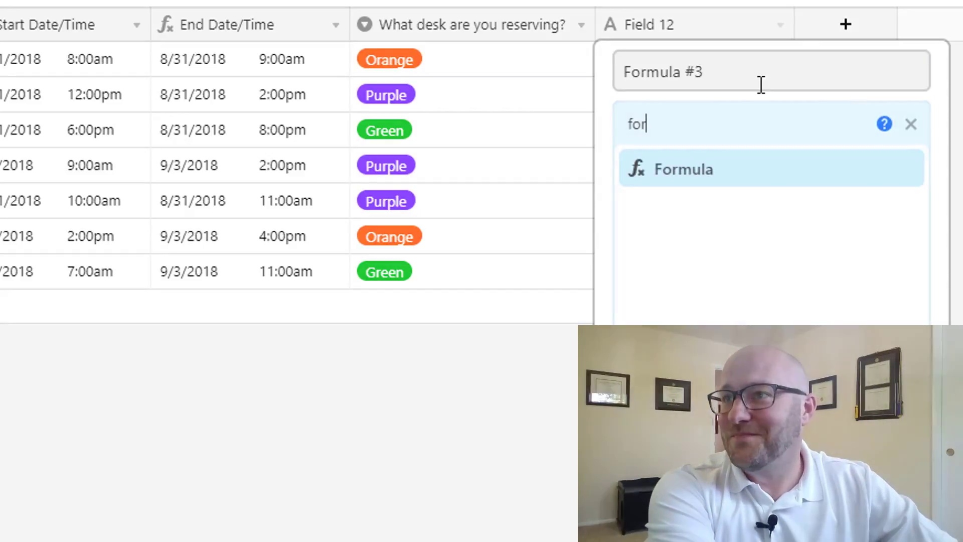
left_click(701, 186)
left_click(698, 310)
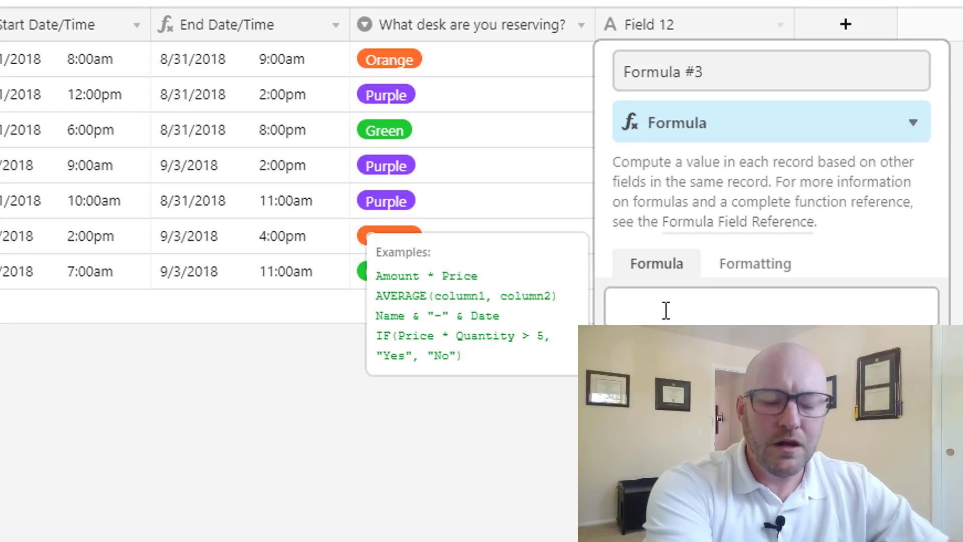
Enter a RIGHT formula in Formula #3 that extracts the last 2 characters of {Start Time}, and save the field
type("=right()")
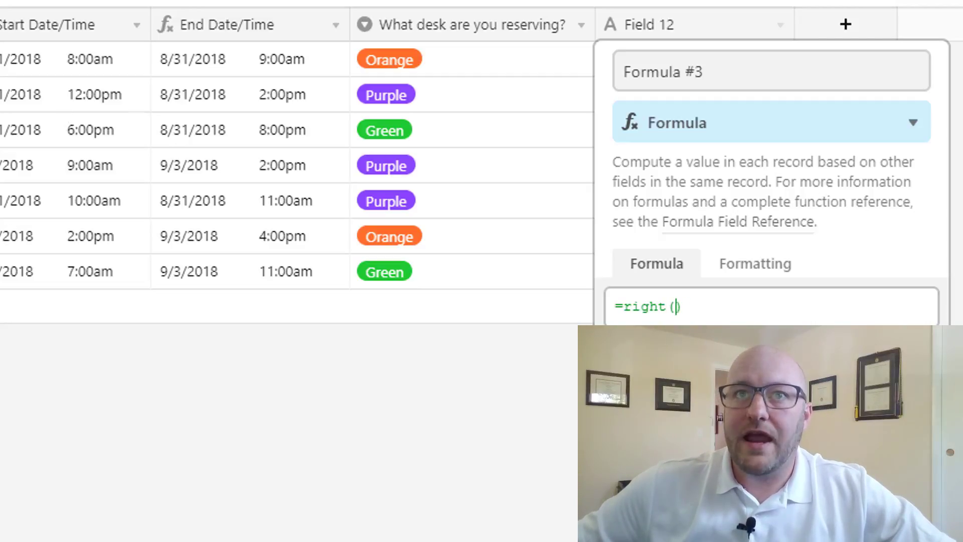
type("star")
key("Return")
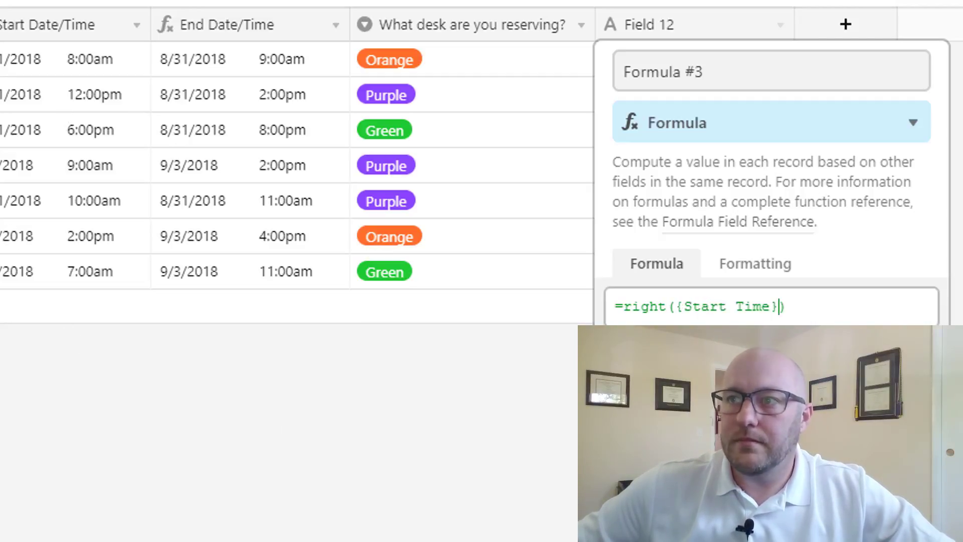
type(",2")
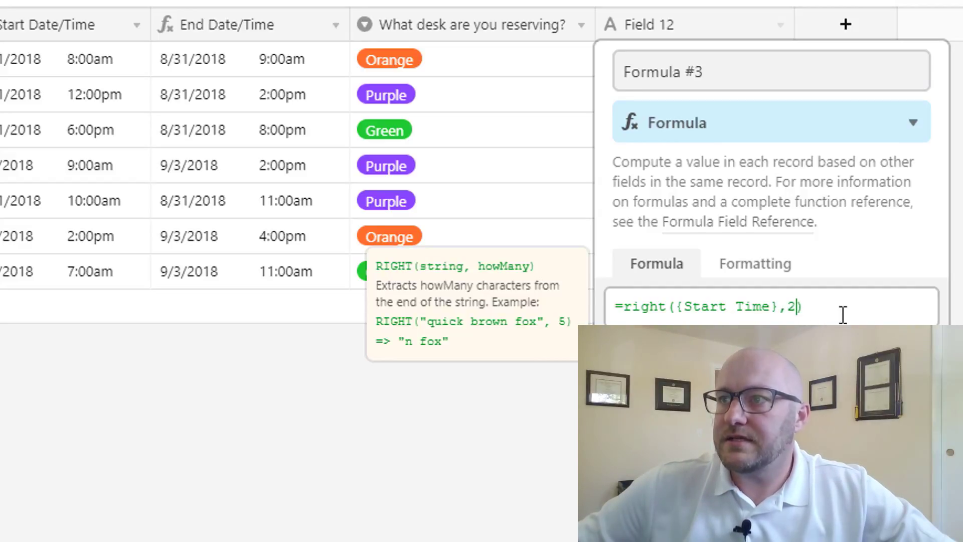
key("Return")
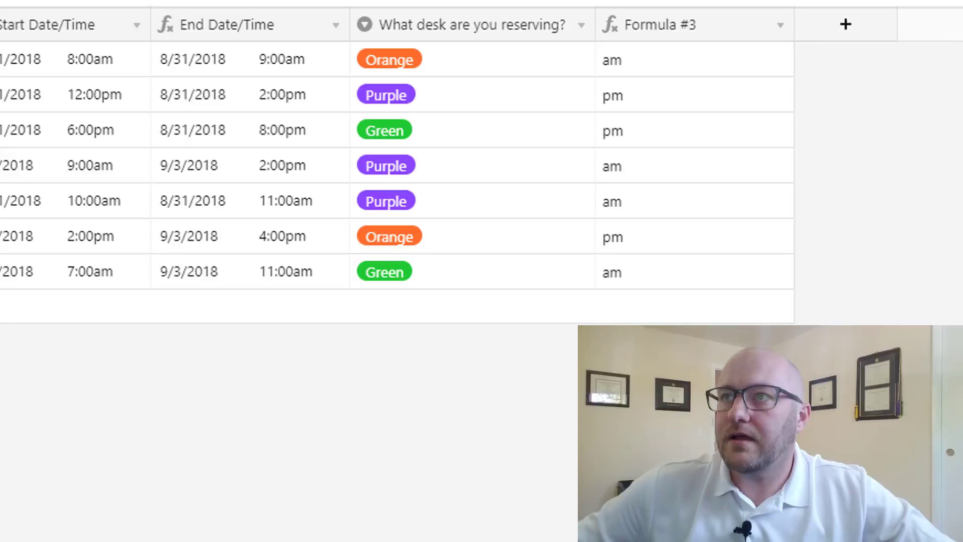
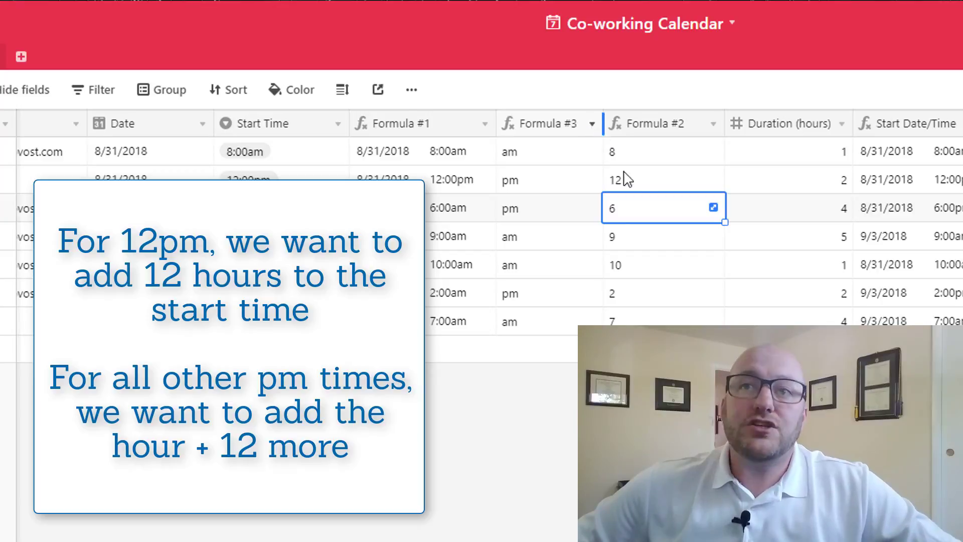
Open Formula #3 for editing and copy its entire RIGHT({Start Time},2) formula
key("Up")
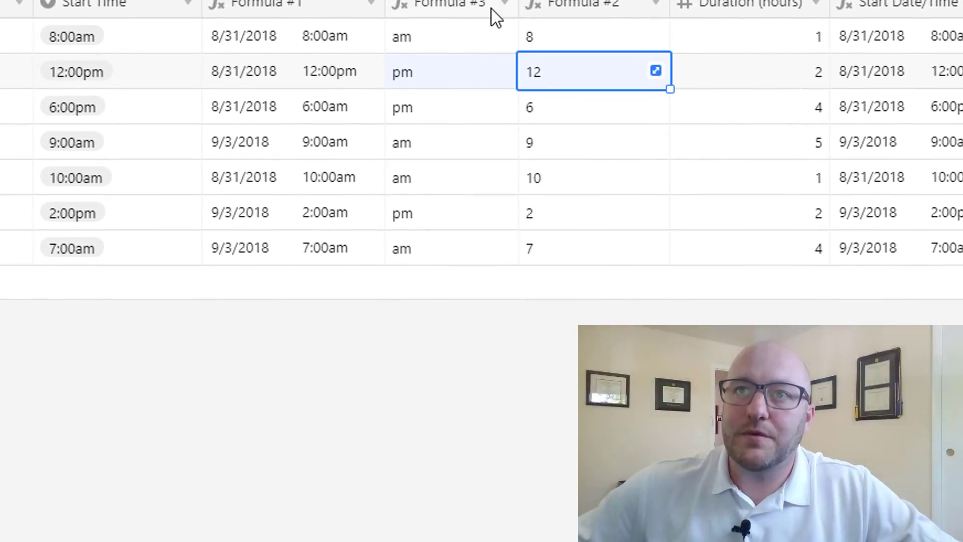
left_click(591, 125)
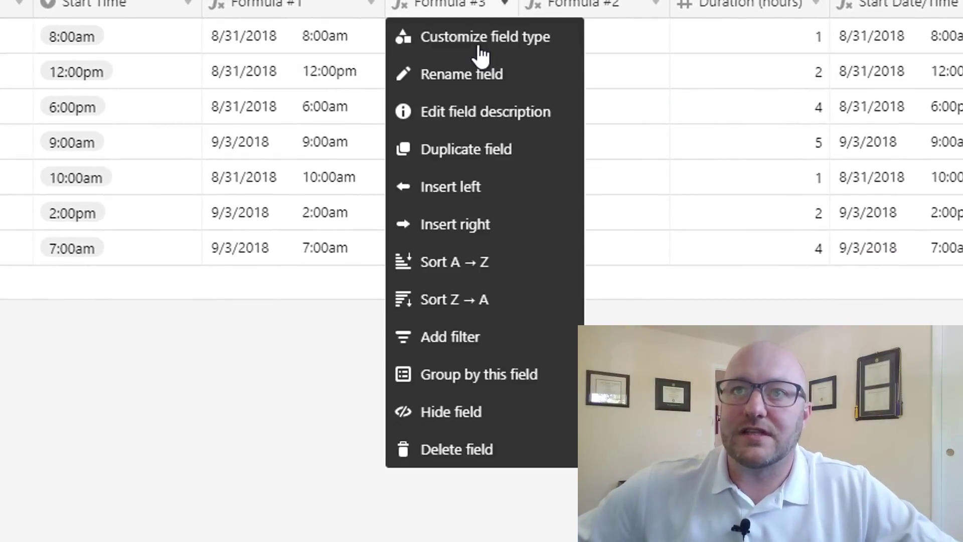
left_click(479, 45)
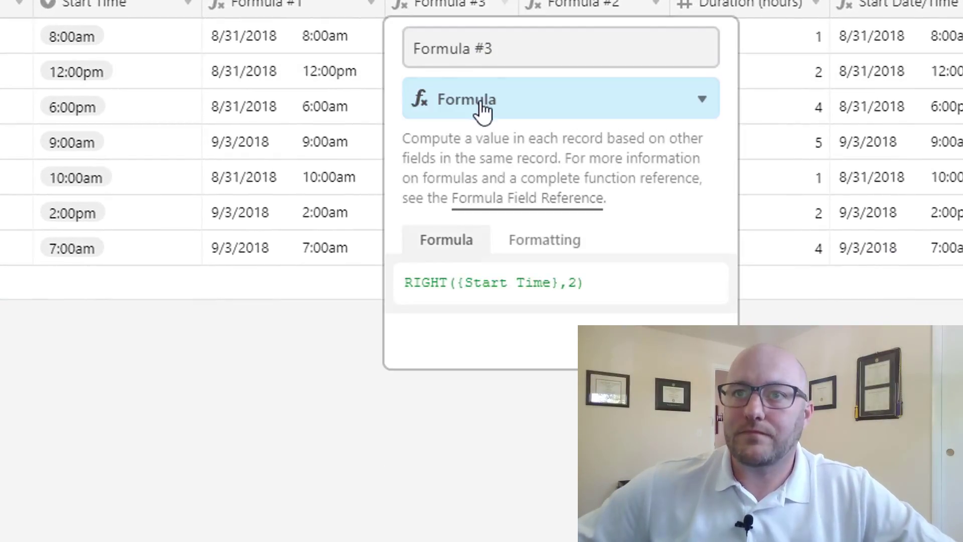
left_click(617, 285)
triple_click(404, 282)
key("ctrl+c")
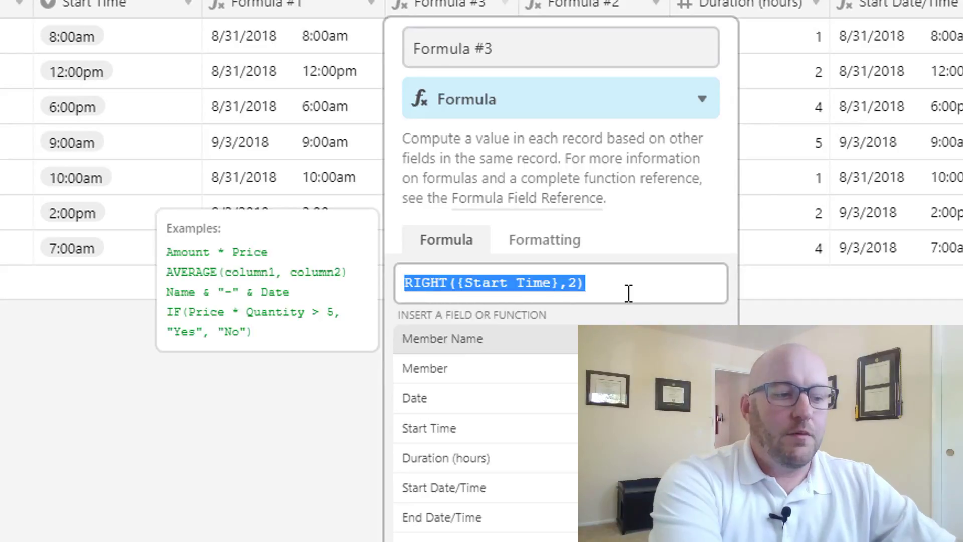
Replace Formula #3's content with an IF whose condition is RIGHT({Start Time},2)="pm", reusing the copied expression
type("IF(")
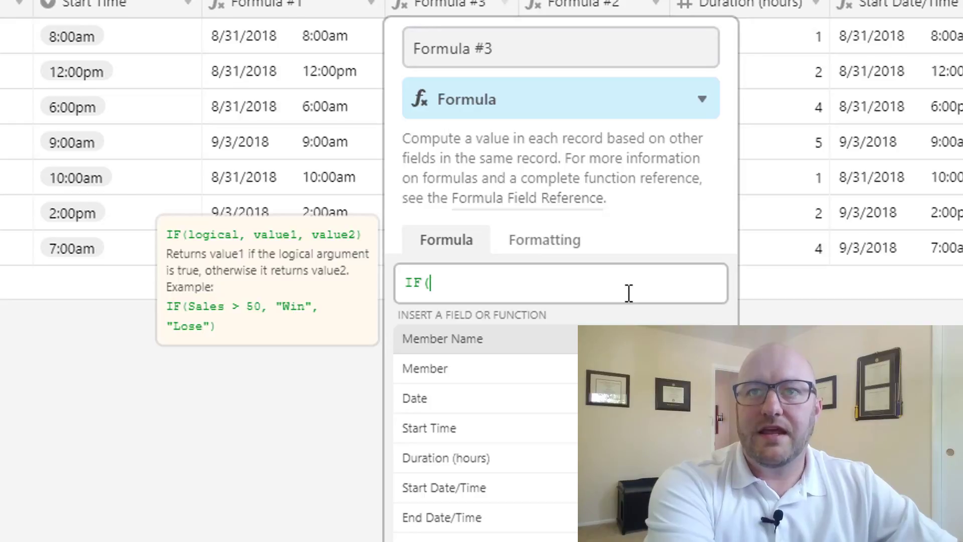
key("ctrl+v")
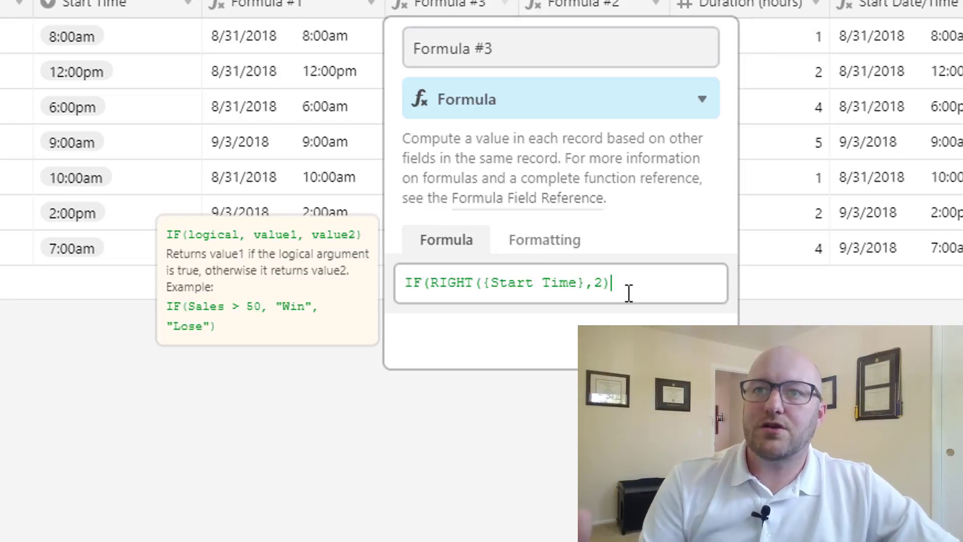
type("=")
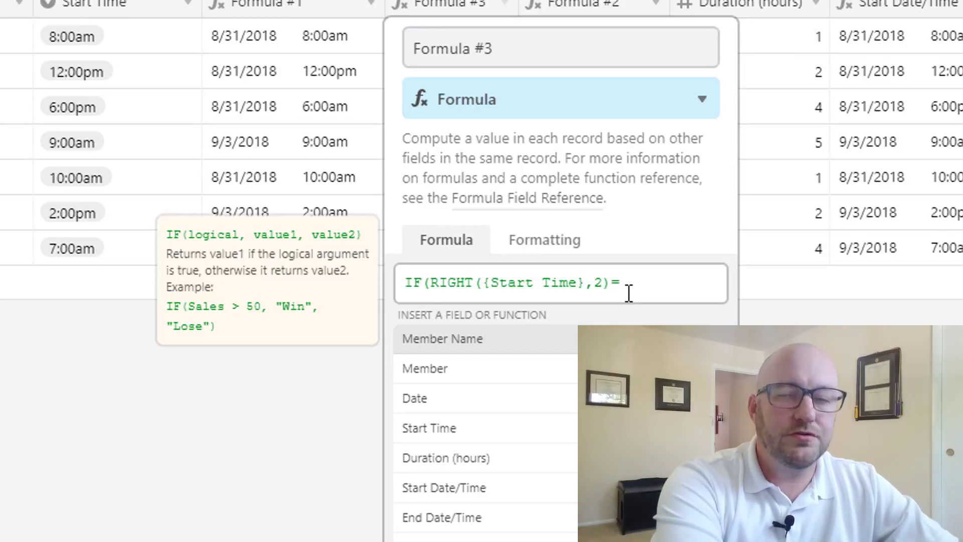
type("\"")
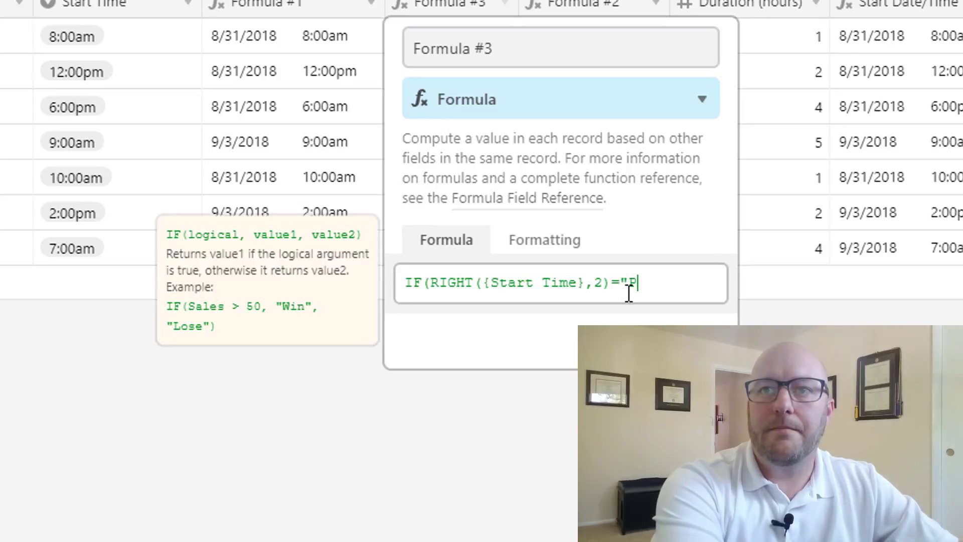
type("pm\"")
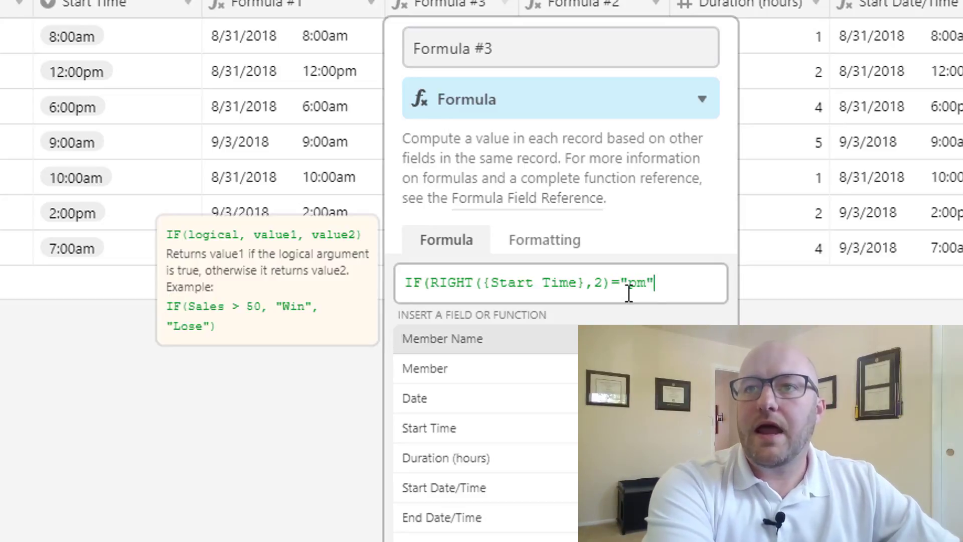
Complete Formula #3's IF with "X" as the true result and "Y" as the false result, and save the field
type(",")
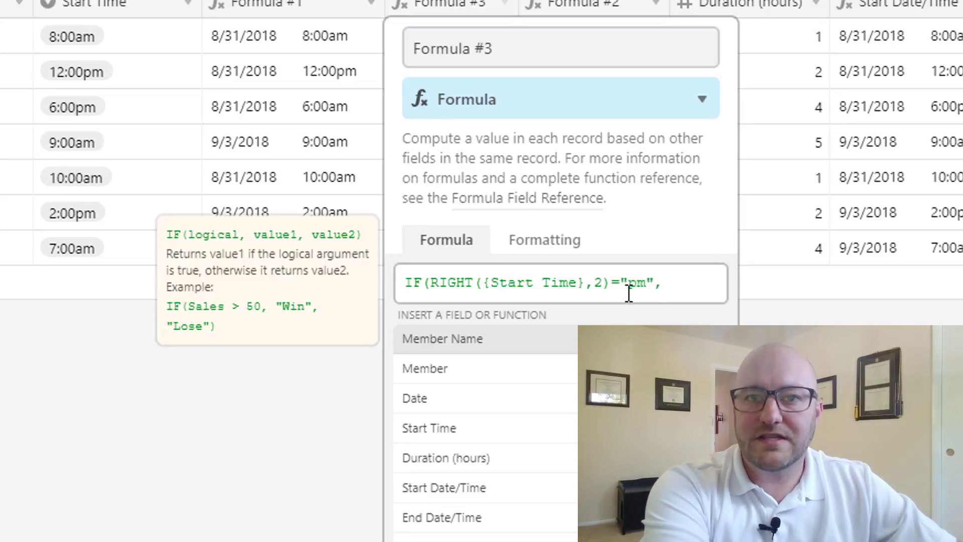
type("\"X\"")
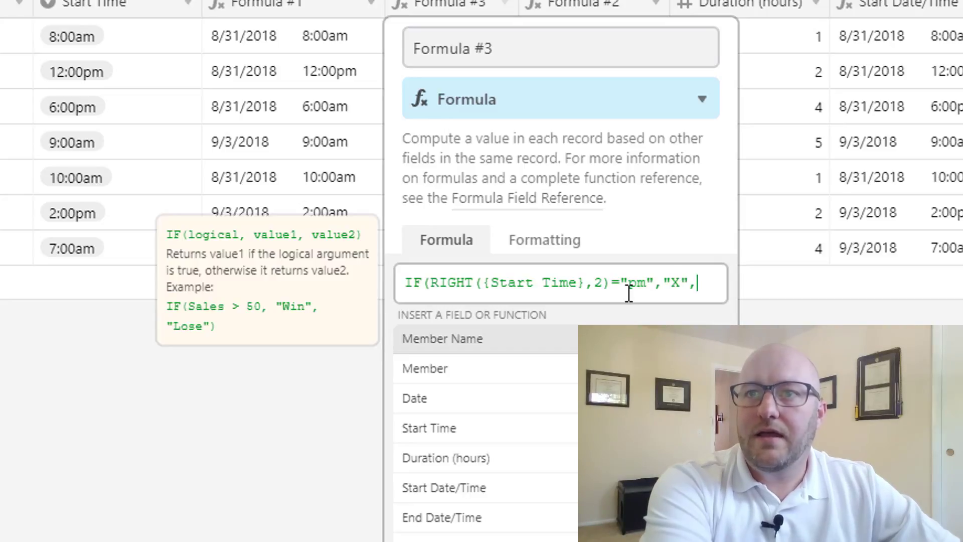
type(",\"Y")
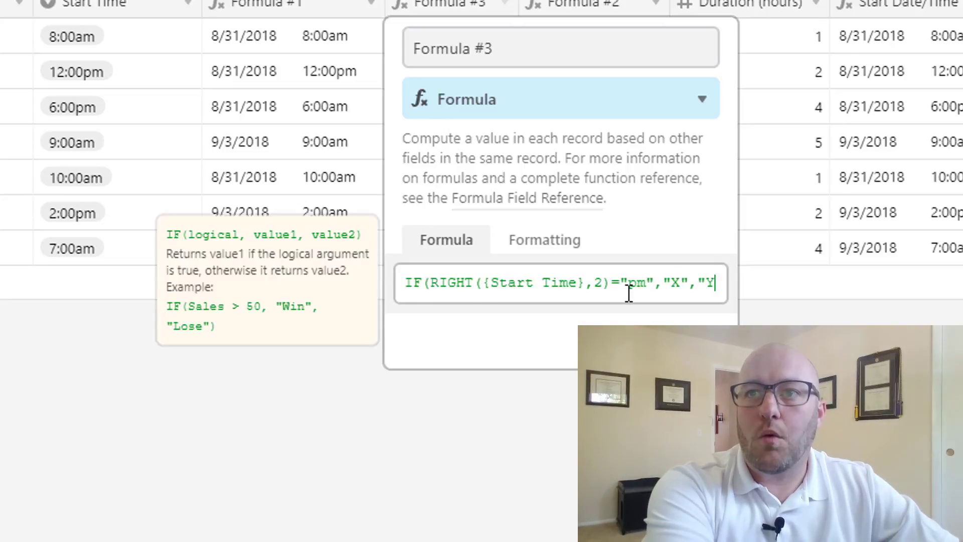
type("\")")
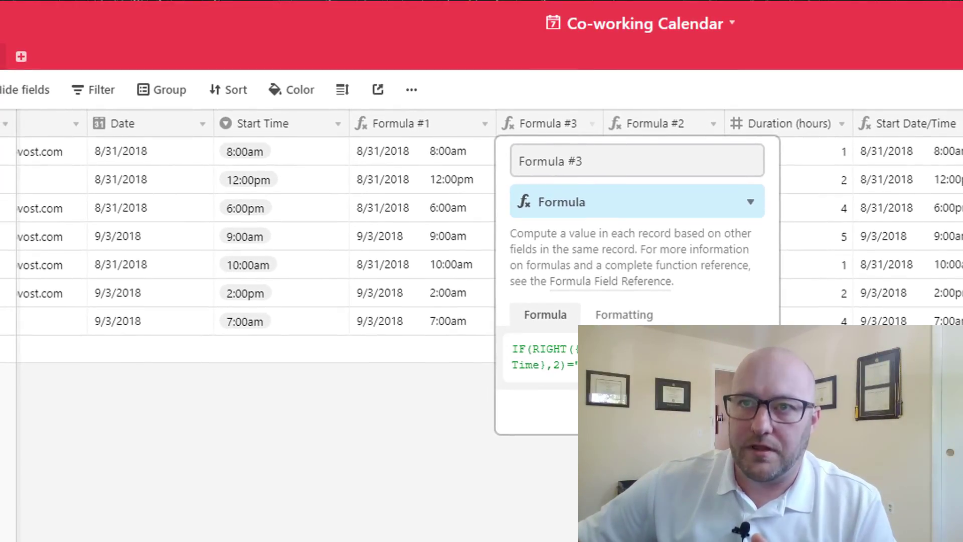
key("Return")
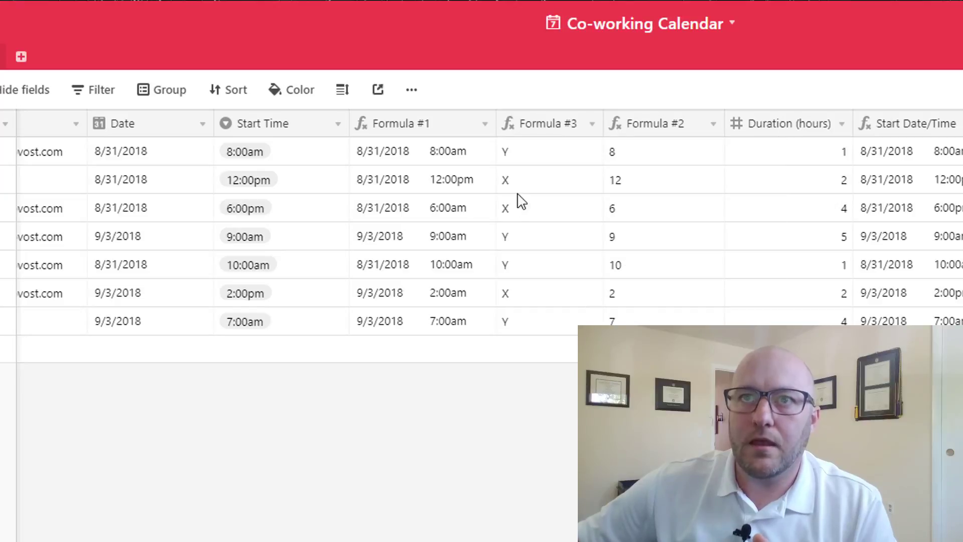
Compare the Formula #3 results in the first three rows with their Formula #1 times
left_click(518, 157)
left_click(482, 187)
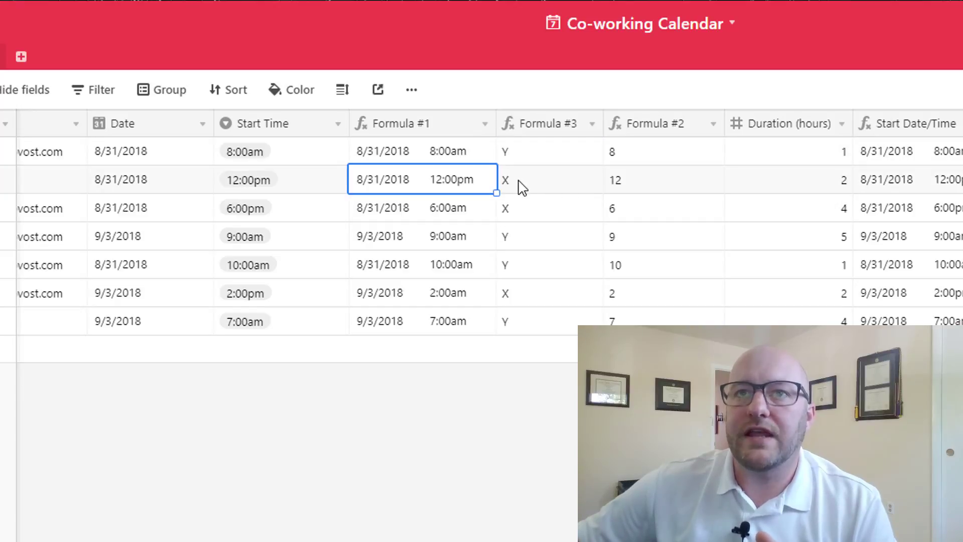
left_click(522, 186)
left_click(471, 211)
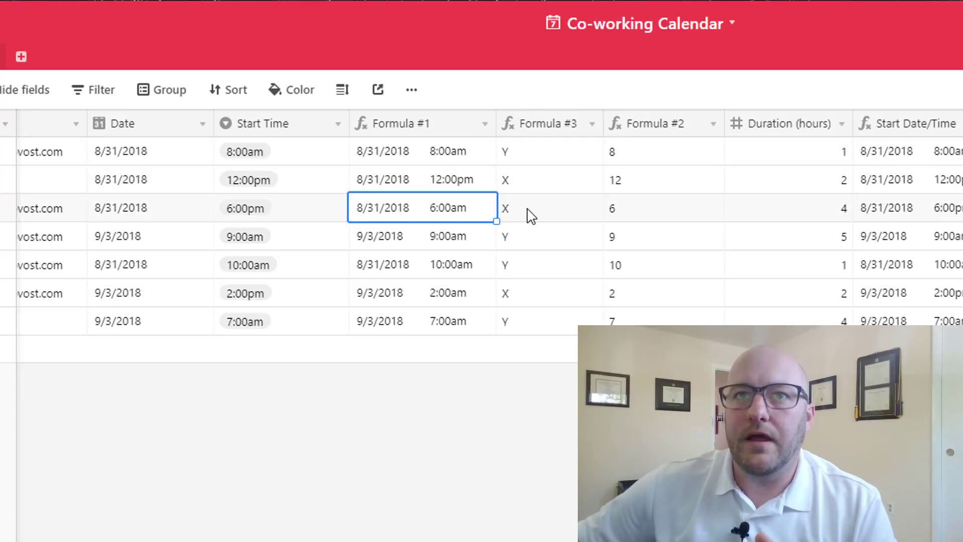
left_click(527, 217)
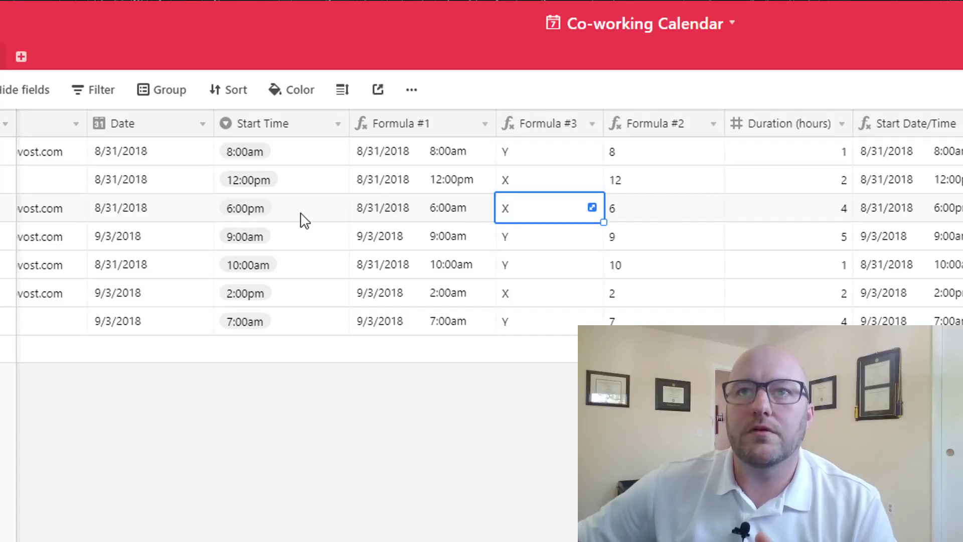
left_click(593, 124)
left_click(572, 153)
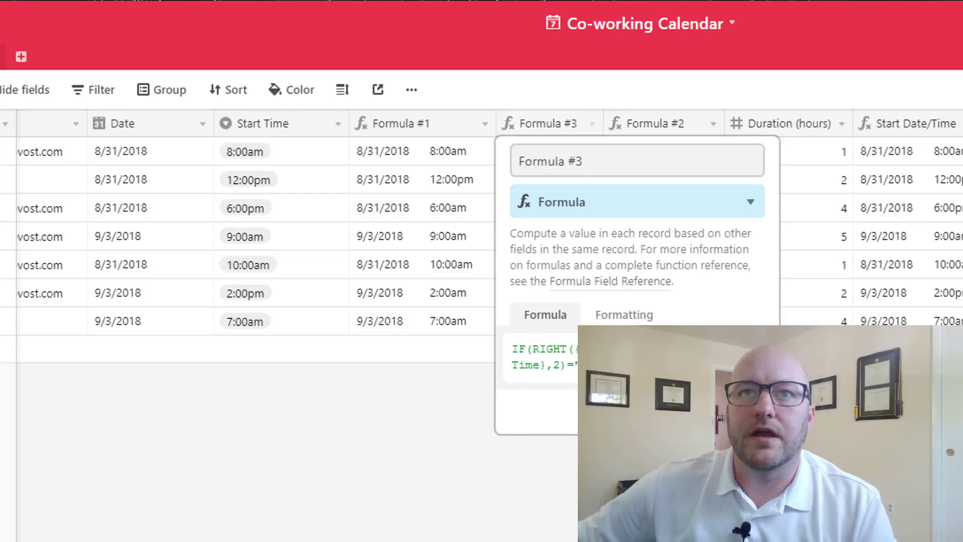
left_click(464, 231)
left_click(458, 216)
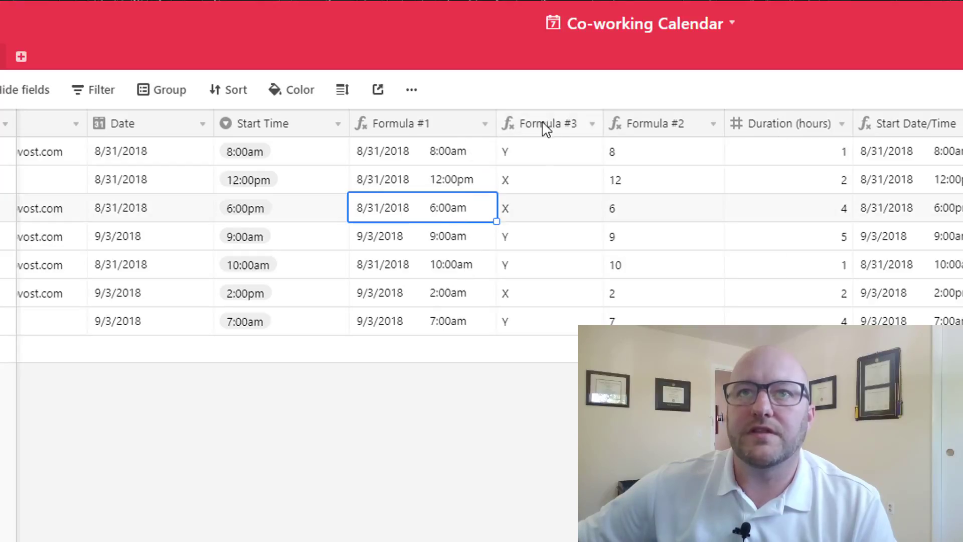
Move the Formula #3 field between Start Time and Formula #1, and begin an outer IF( ahead of its existing formula
left_click_drag(544, 124, 364, 126)
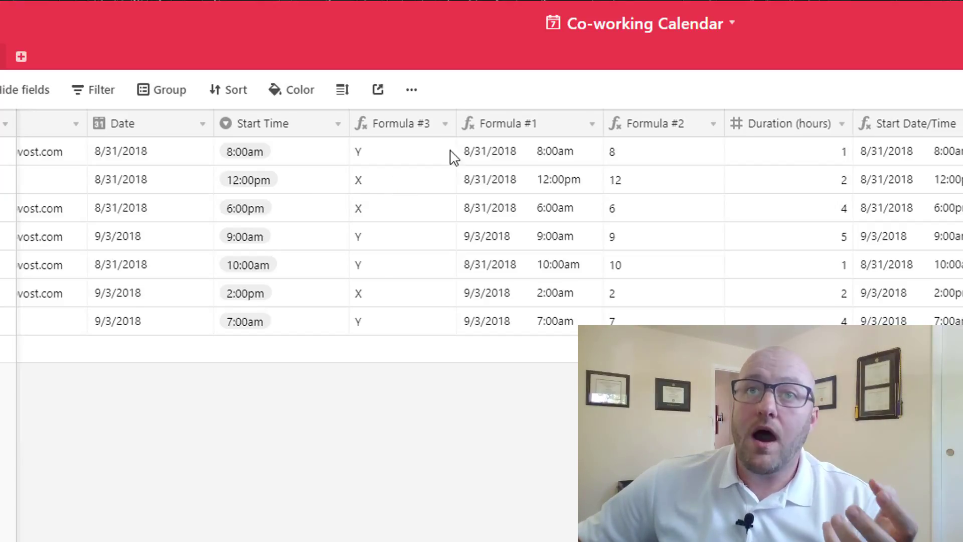
left_click(445, 123)
left_click(437, 163)
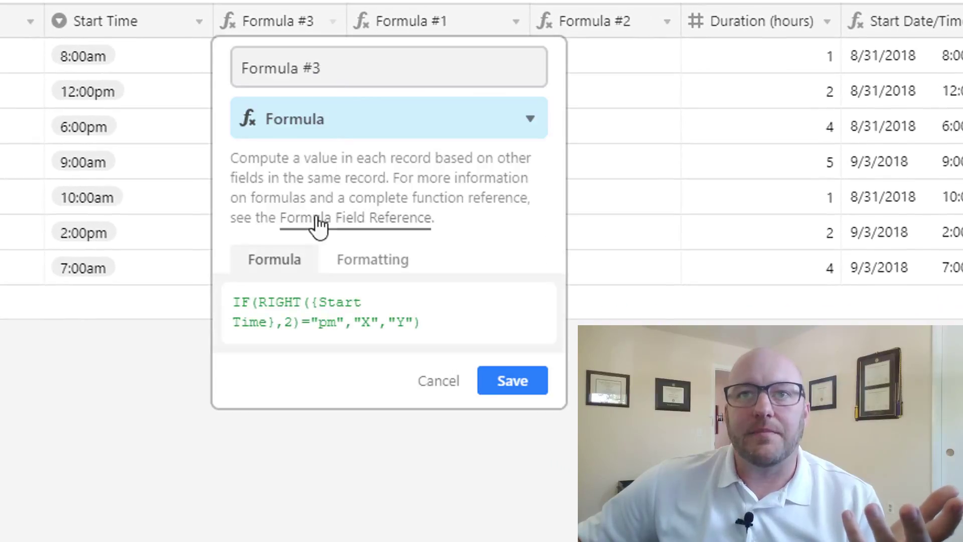
left_click(236, 305)
type("=")
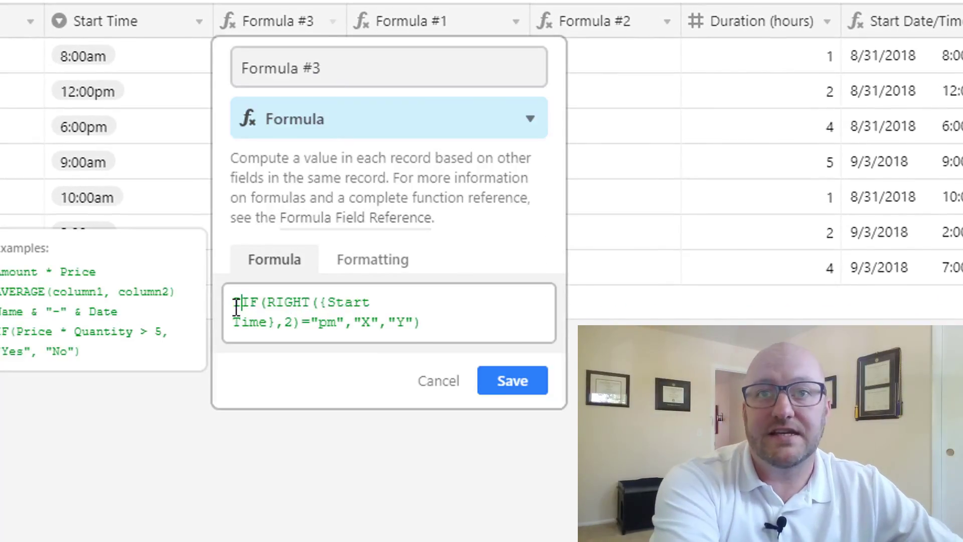
type("F(")
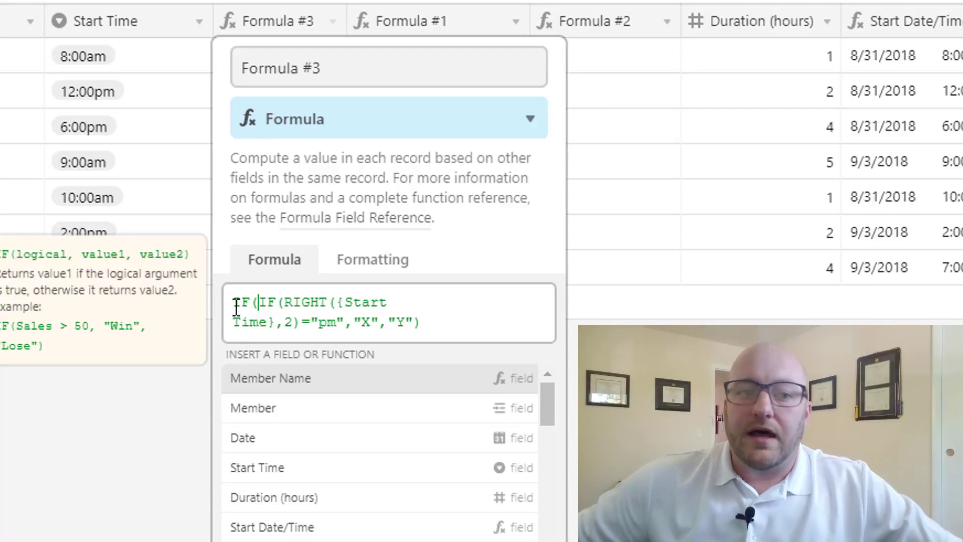
Set the outer IF's condition in Formula #3 to left({Start Time},2)=12
type("1eft(")
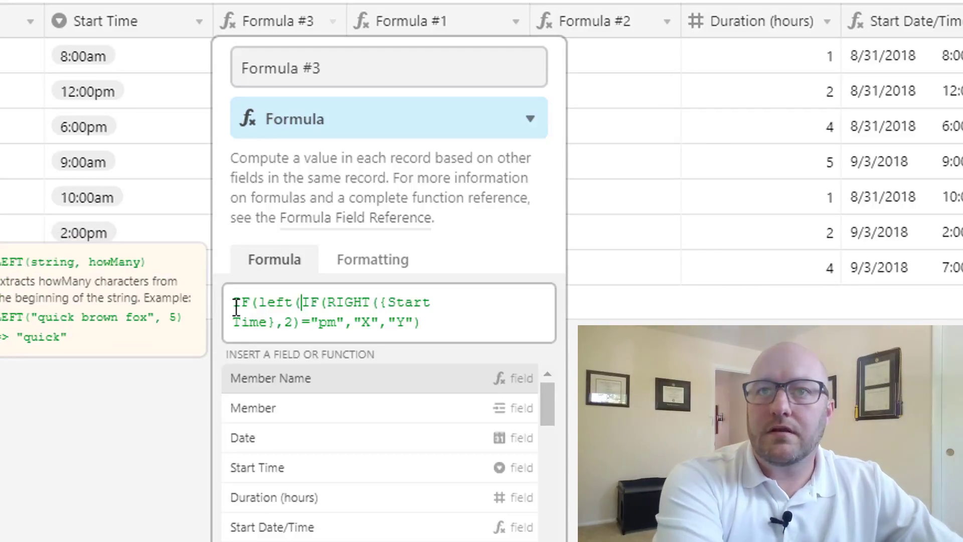
type("star")
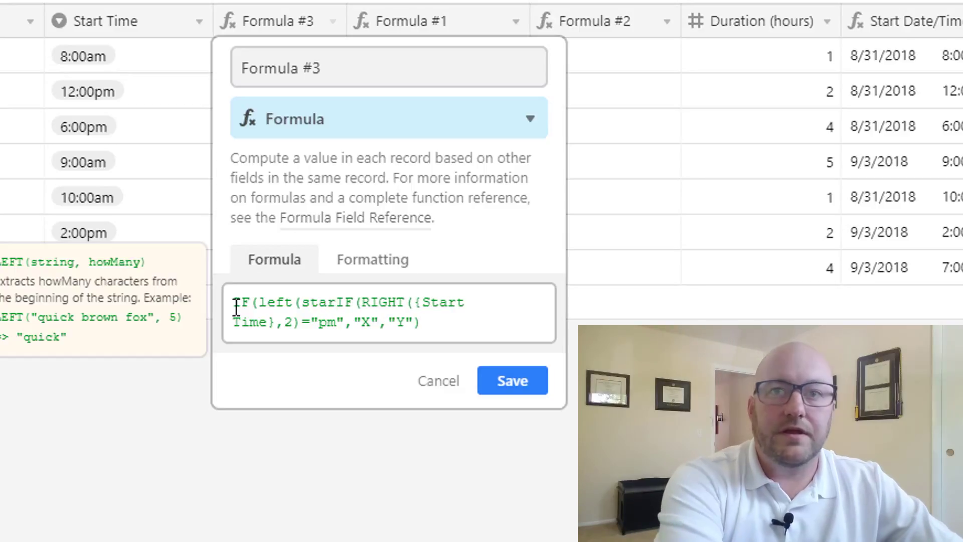
type(")")
key("Left")
type("t")
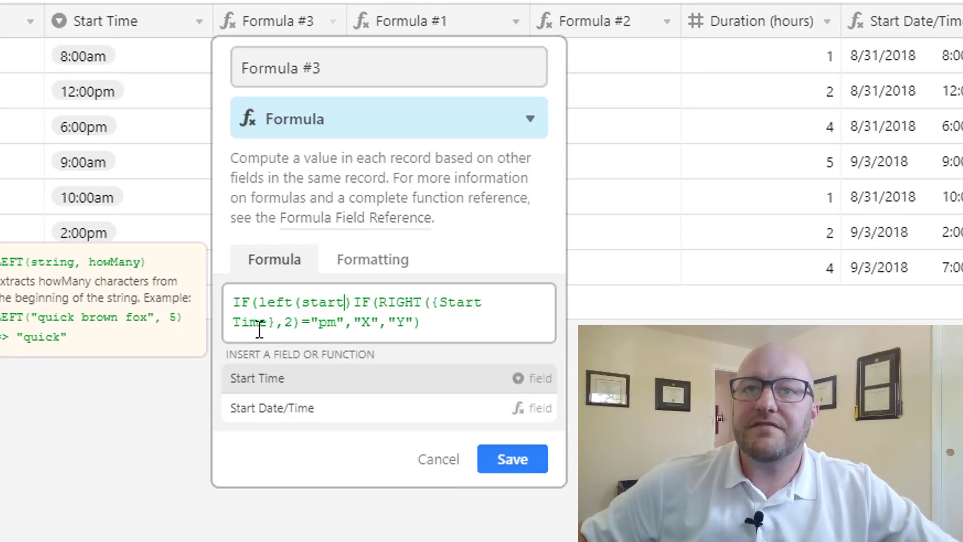
left_click(272, 386)
type(",2")
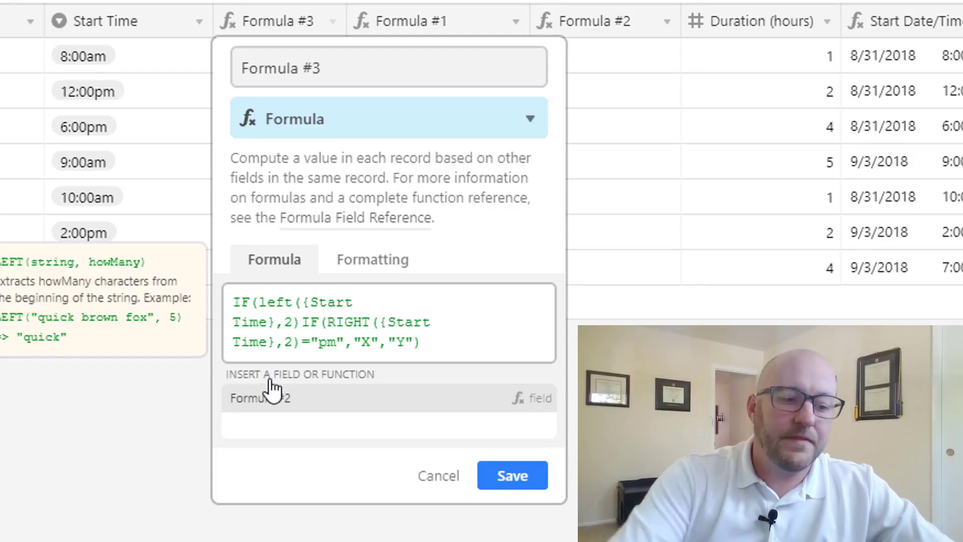
type(")=12")
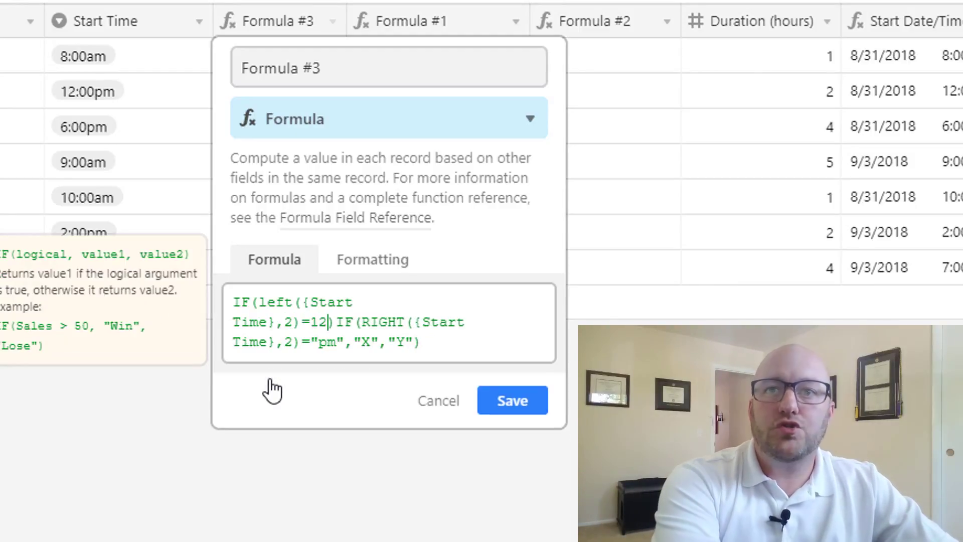
Give the outer IF a true result of 12, add a comma before the RIGHT-based IF, and try to save the field
type(",")
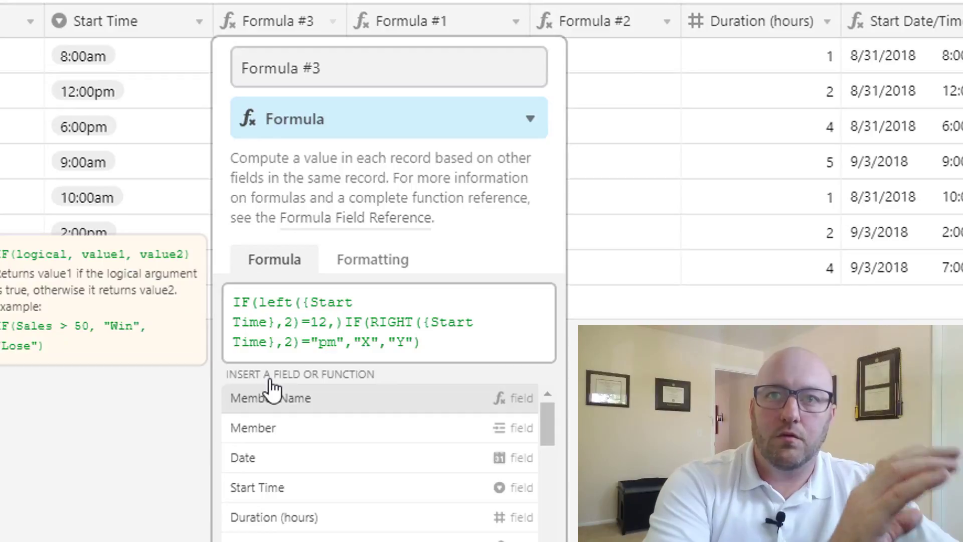
type("\"")
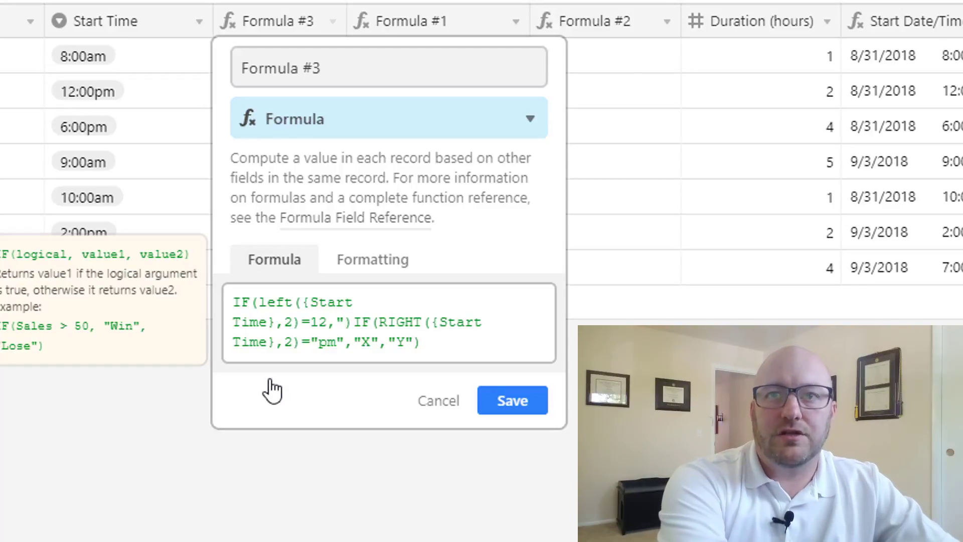
key("BackSpace")
type("12")
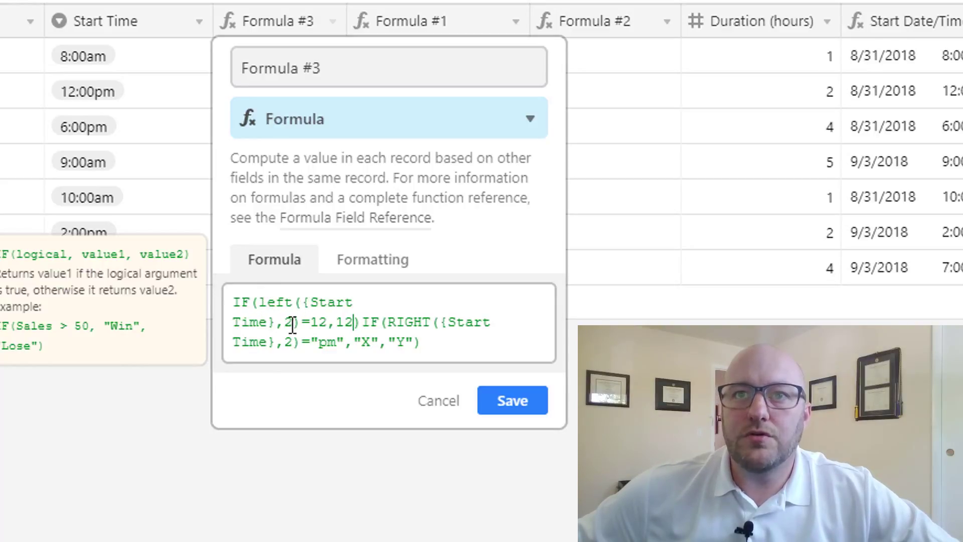
left_click(363, 322)
type(",")
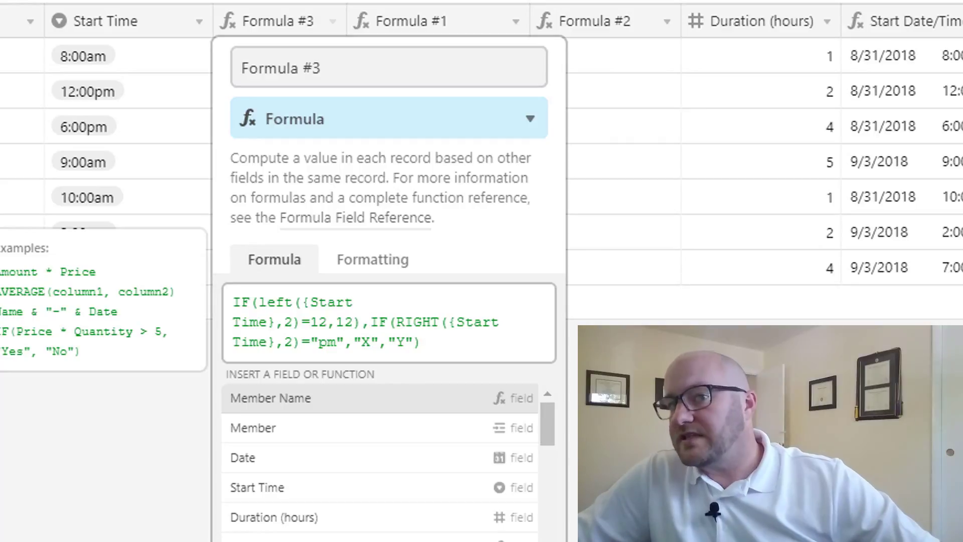
key("Return")
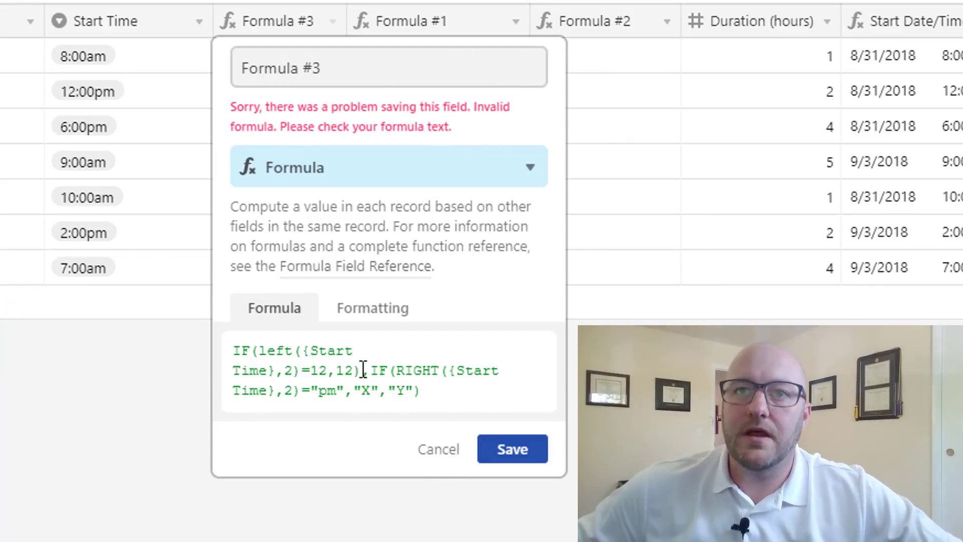
Move the outer IF's closing parenthesis from after 12,12 to the end of Formula #3 so it encloses the inner IF, and save the field
left_click_drag(371, 374, 215, 344)
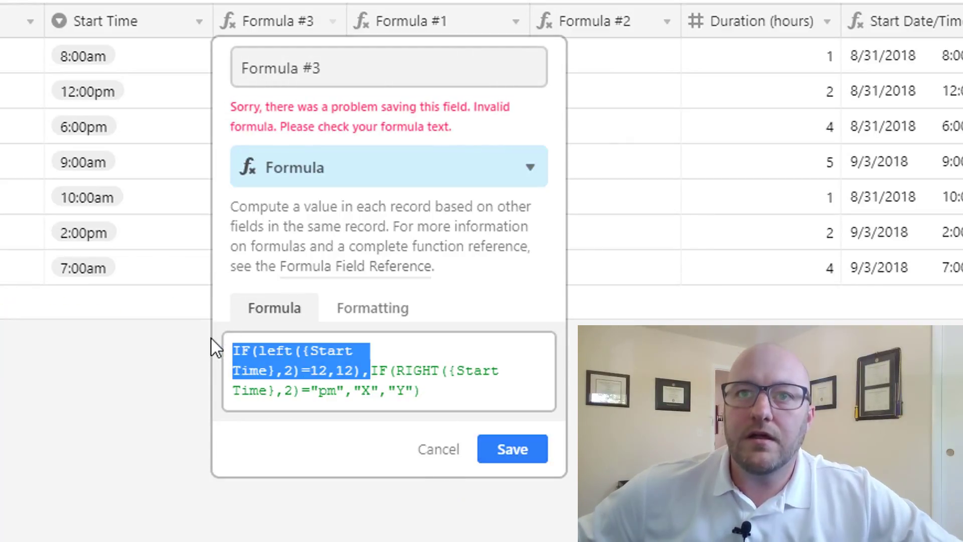
left_click(360, 370)
key("BackSpace")
left_click(511, 450)
left_click(424, 391)
type(")")
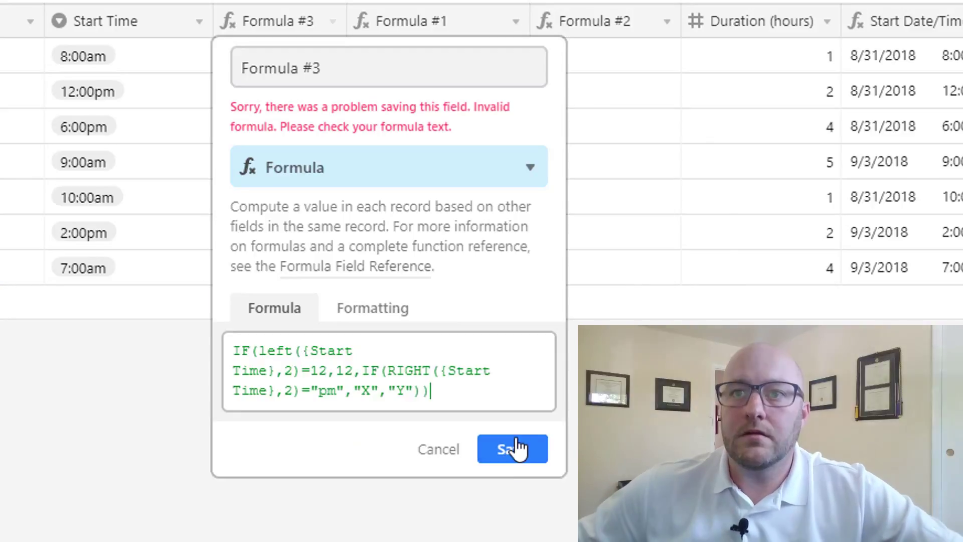
left_click(511, 449)
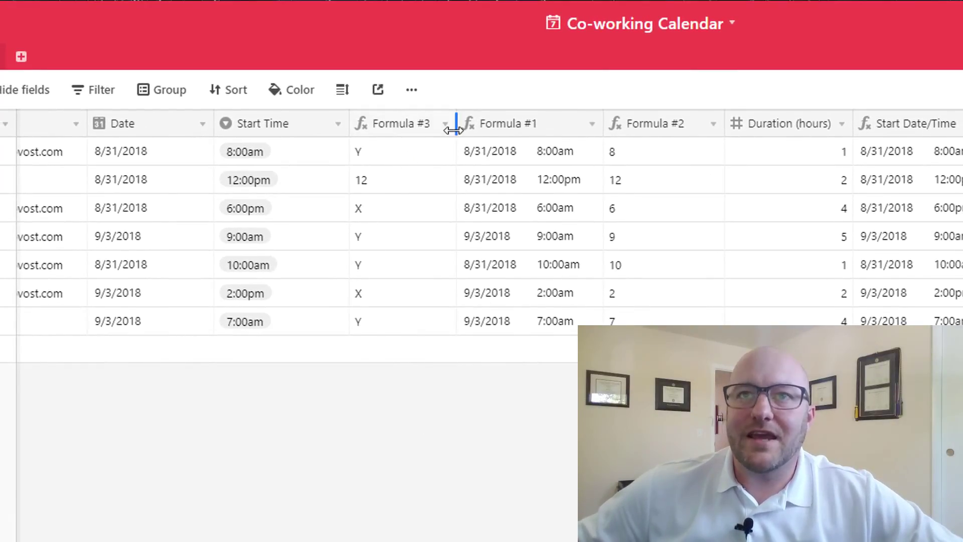
mouse_move(454, 129)
left_mouse_down()
mouse_move(447, 140)
mouse_move(453, 127)
left_mouse_up()
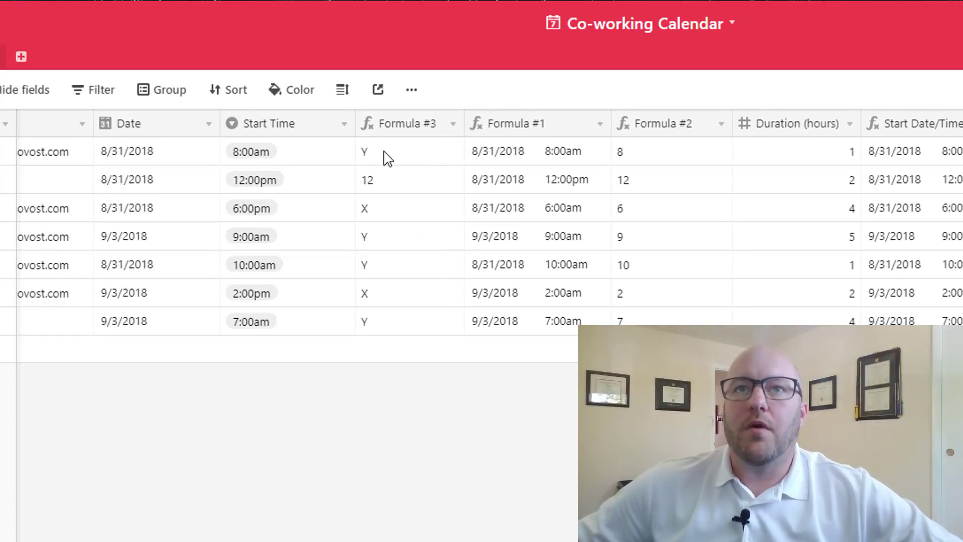
left_click(385, 157)
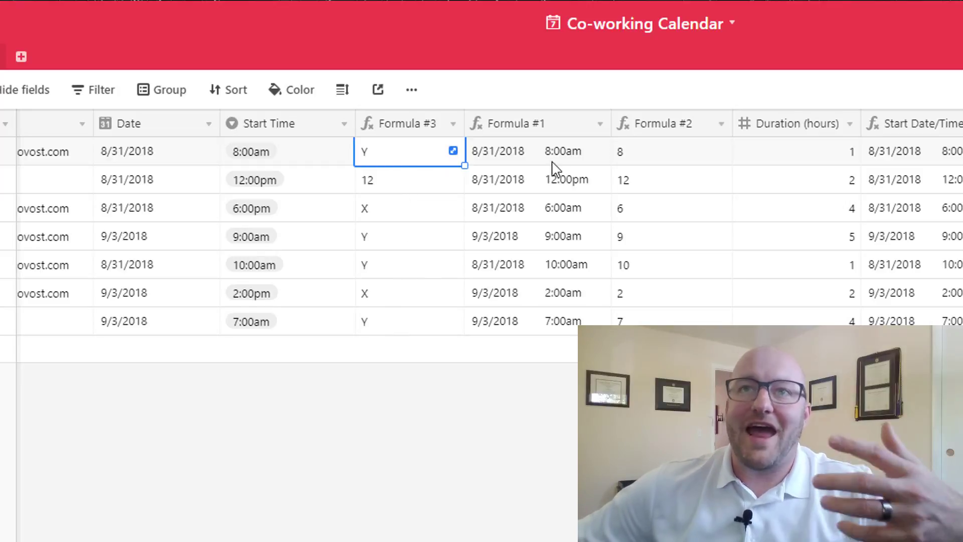
Copy the entire DATEADD expression from Formula #1 and close its settings without changing anything
left_click(600, 126)
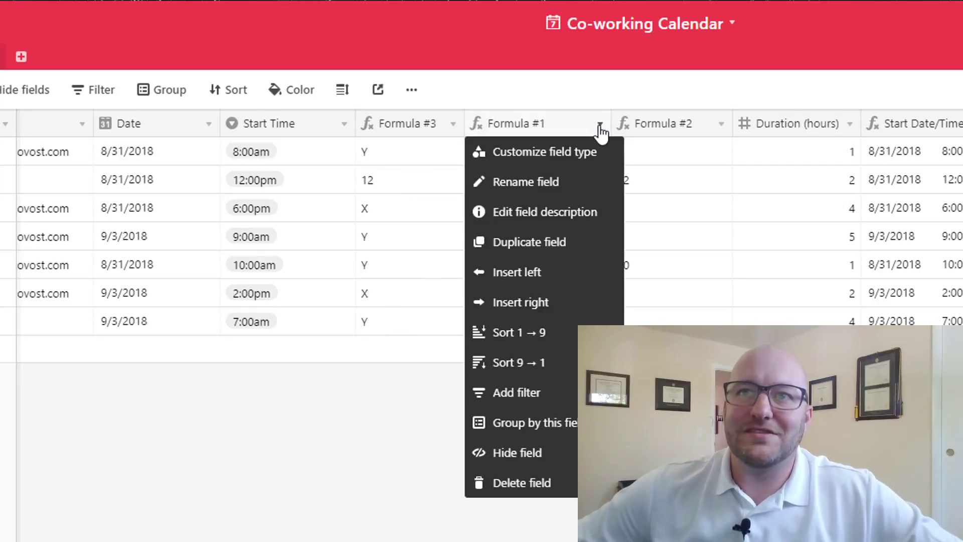
left_click(589, 166)
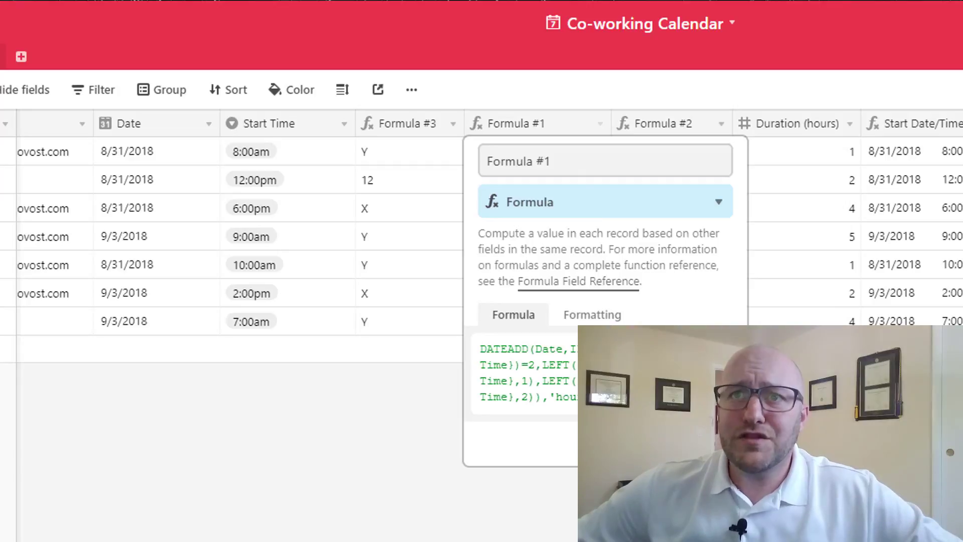
left_click_drag(632, 397, 477, 344)
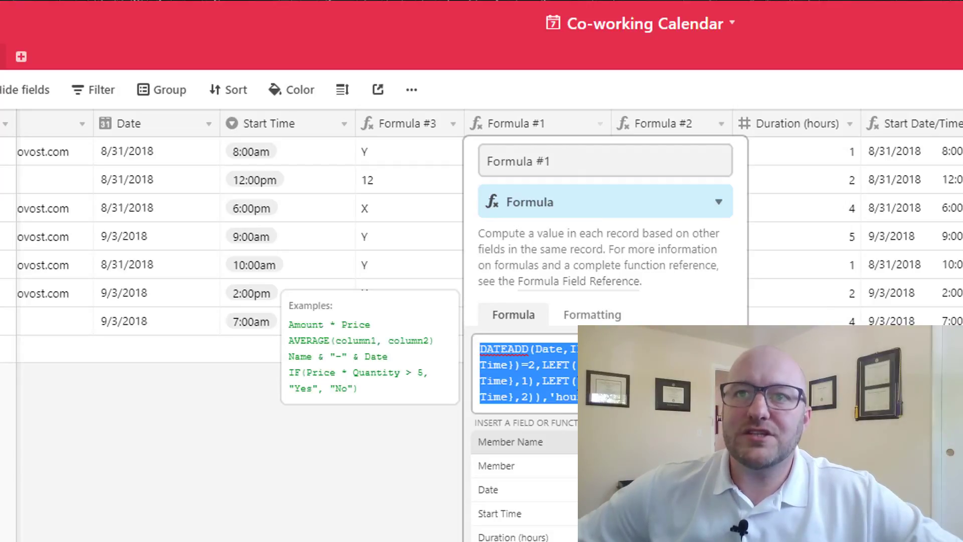
key("Escape")
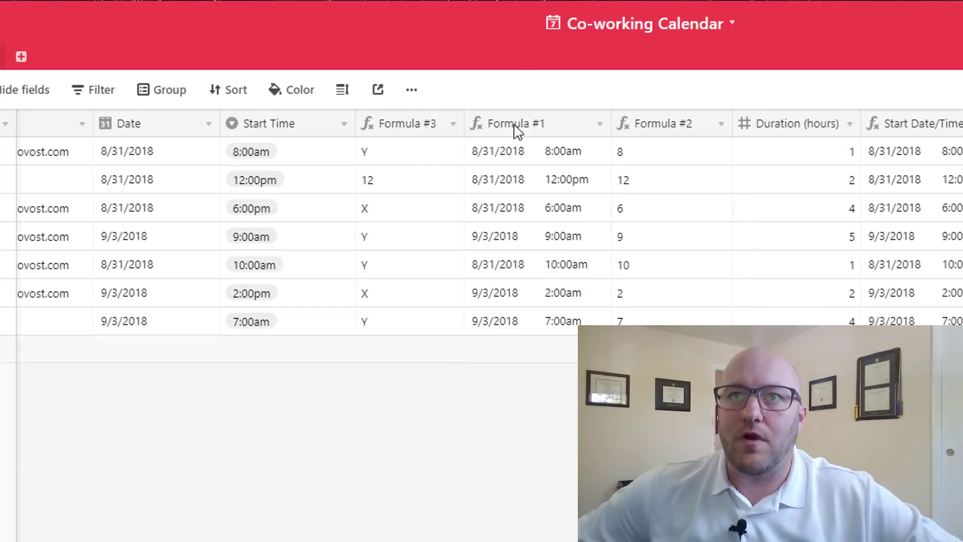
Replace the outer IF's true result of 12 in Formula #3 with the copied DATEADD expression, and save the field
left_click(453, 124)
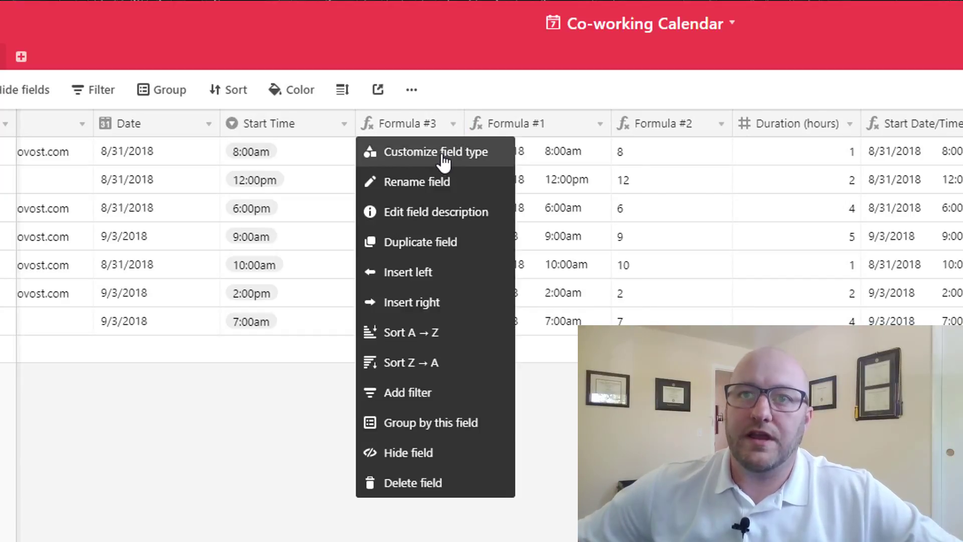
left_click(441, 153)
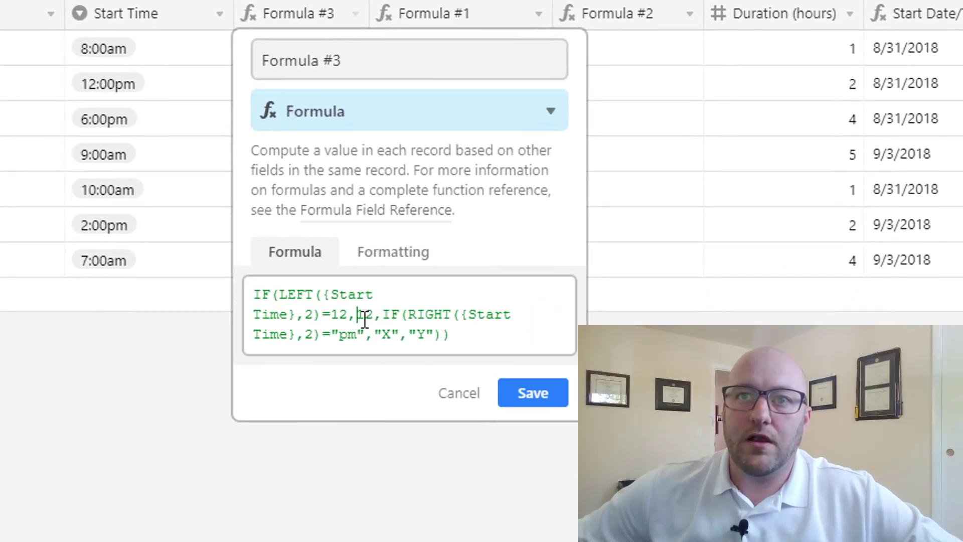
double_click(468, 367)
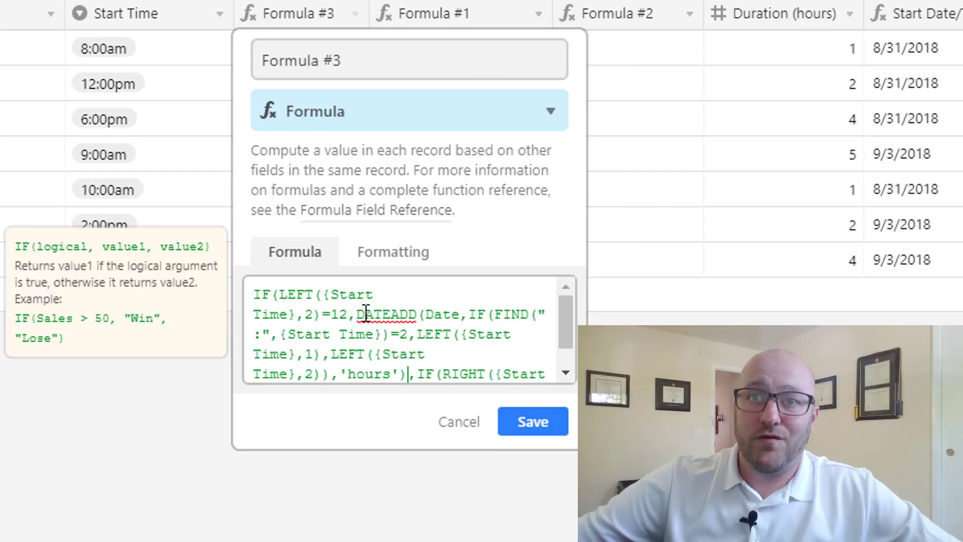
type("DATEADD(Date,IF(FIND(\":\",{Start Time})=2,LEFT({Start Time},1),LEFT({Start Time},2)),'hours')")
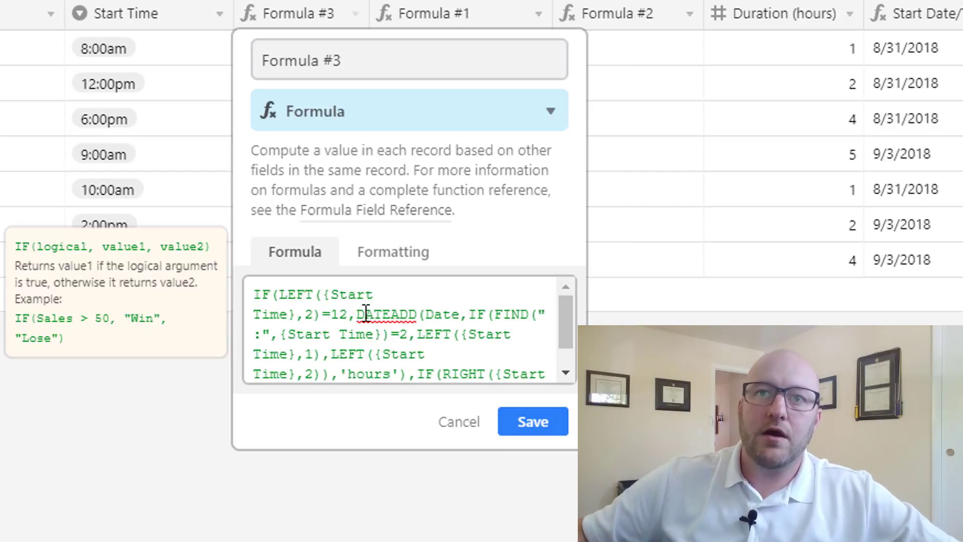
left_click_drag(569, 335, 565, 362)
left_click(535, 433)
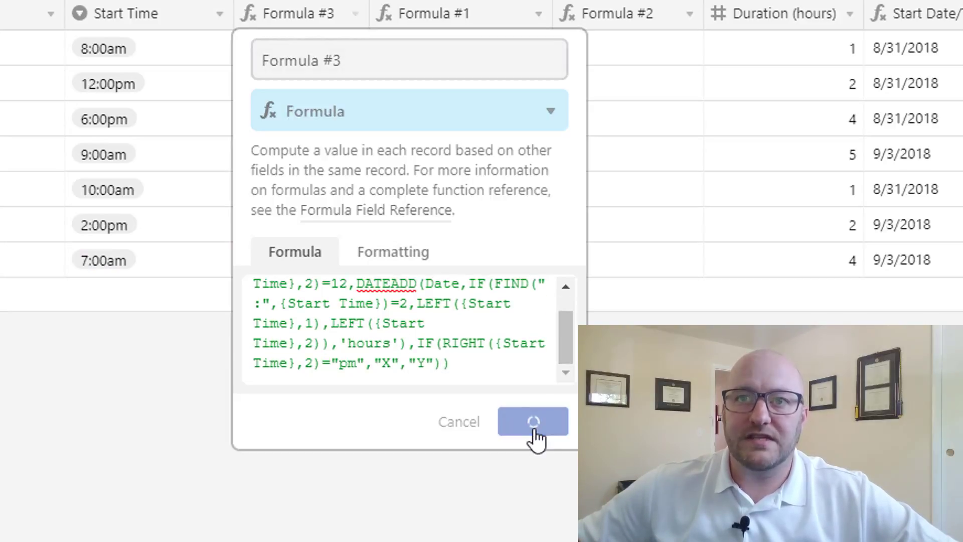
Widen the Formula #3 column to fit its full date/time output and inspect the result for the 12:00pm record
left_click_drag(372, 20, 462, 30)
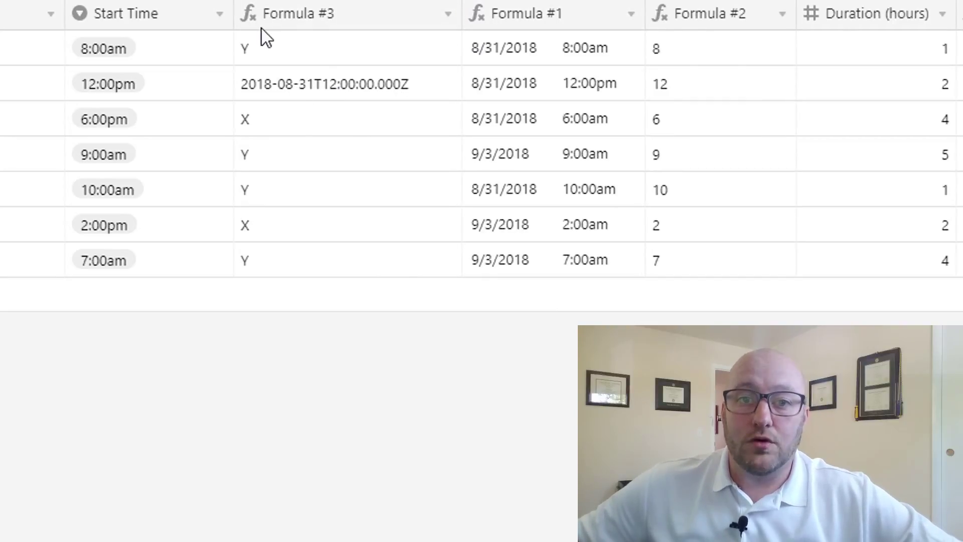
left_click(281, 93)
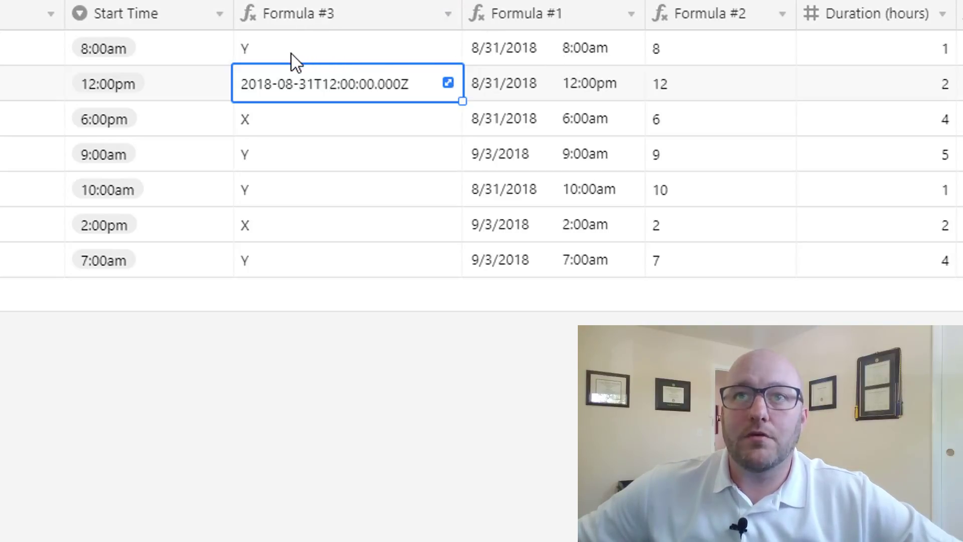
Replace the "Y" false result in Formula #3 with the same DATEADD(Date,…,'hours') expression, and save the field
double_click(436, 21)
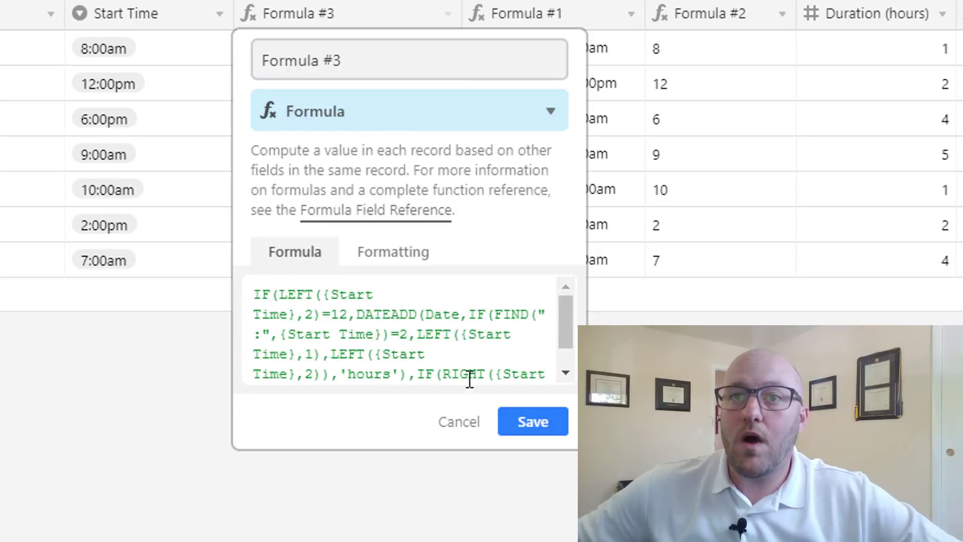
left_click_drag(565, 331, 569, 360)
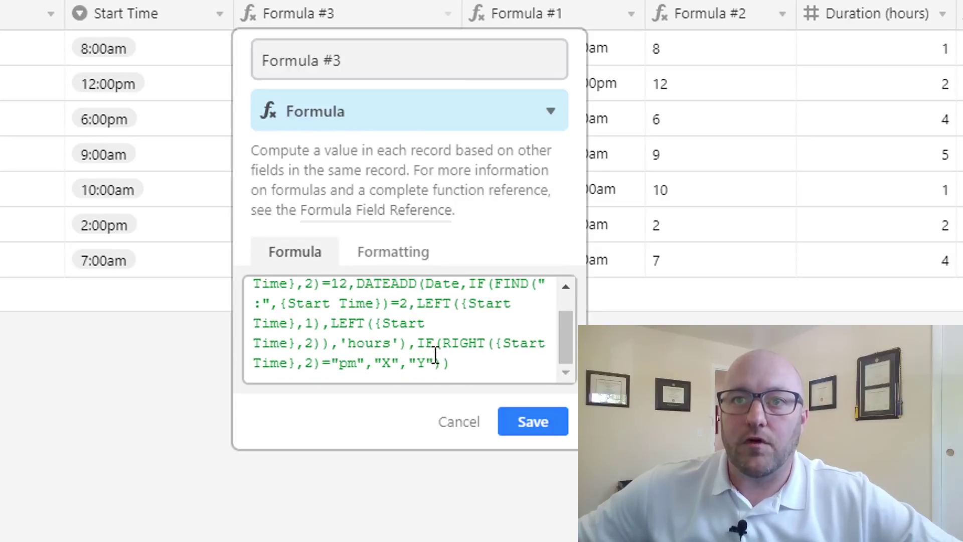
left_click_drag(411, 363, 434, 365)
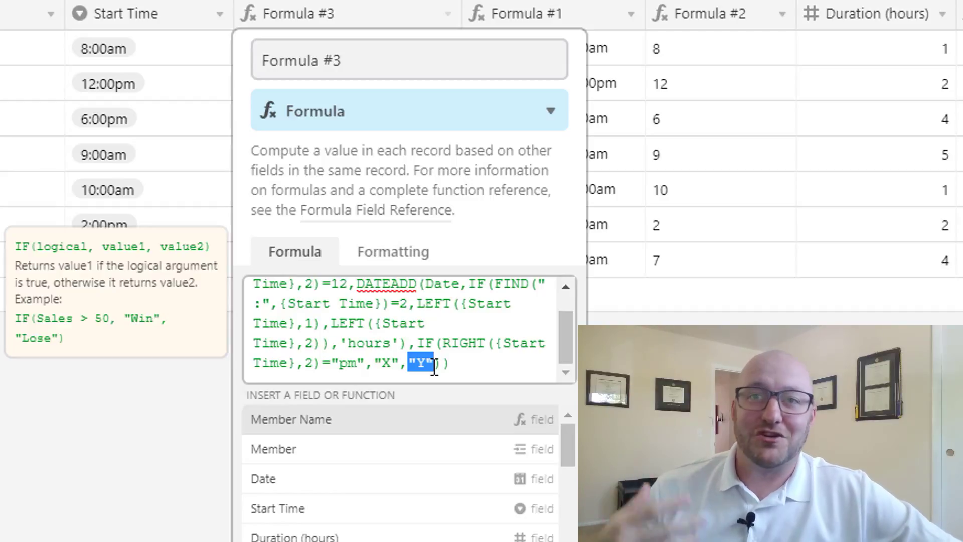
type("DATEADD(Date,IF(FIND(\":\",{Start Time})=2,LEFT({Start Time},1),LEFT({Start Time},2)),'hours')")
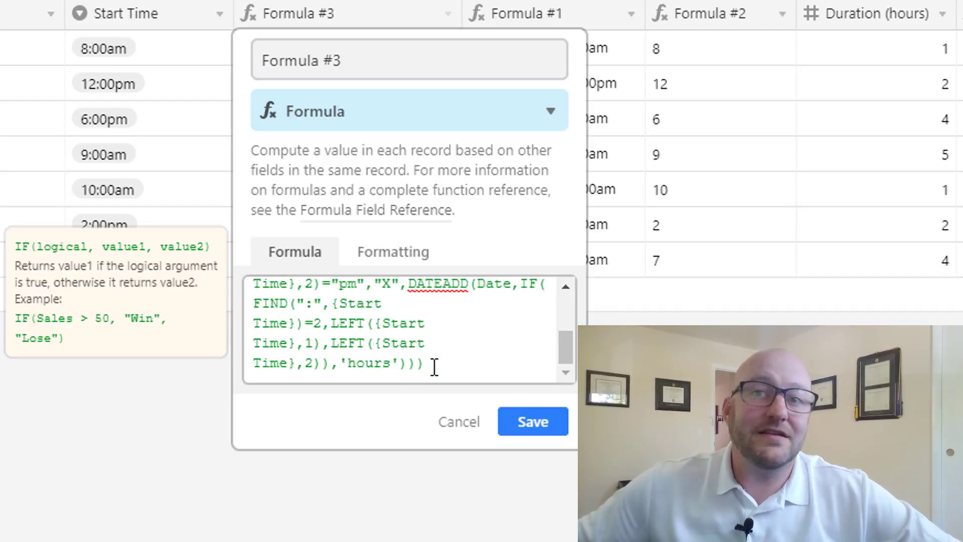
left_click(529, 424)
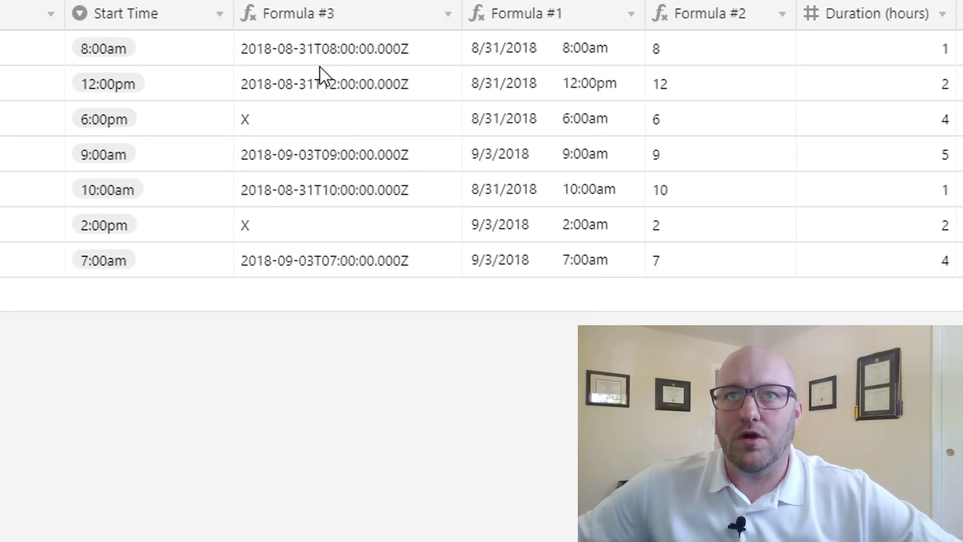
Replace the "X" result for pm times in Formula #3 with the copied DATEADD(Date,…,'hours') expression
left_click(326, 60)
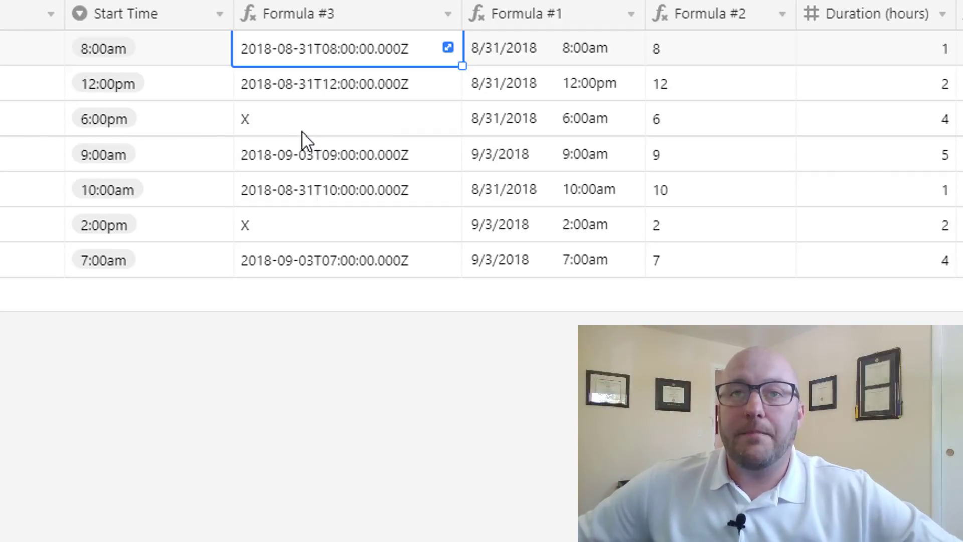
left_click(448, 15)
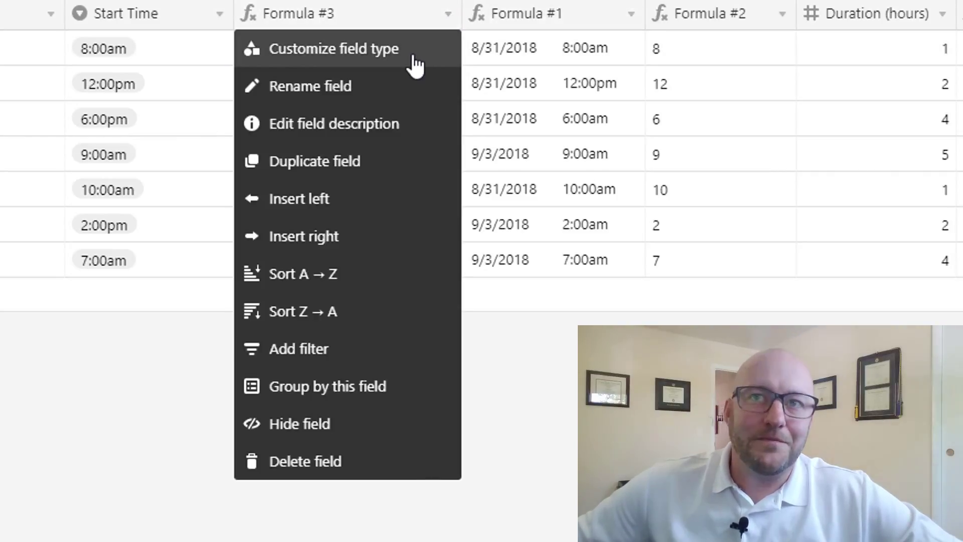
left_click(416, 63)
scroll(412, 334, "down", 3)
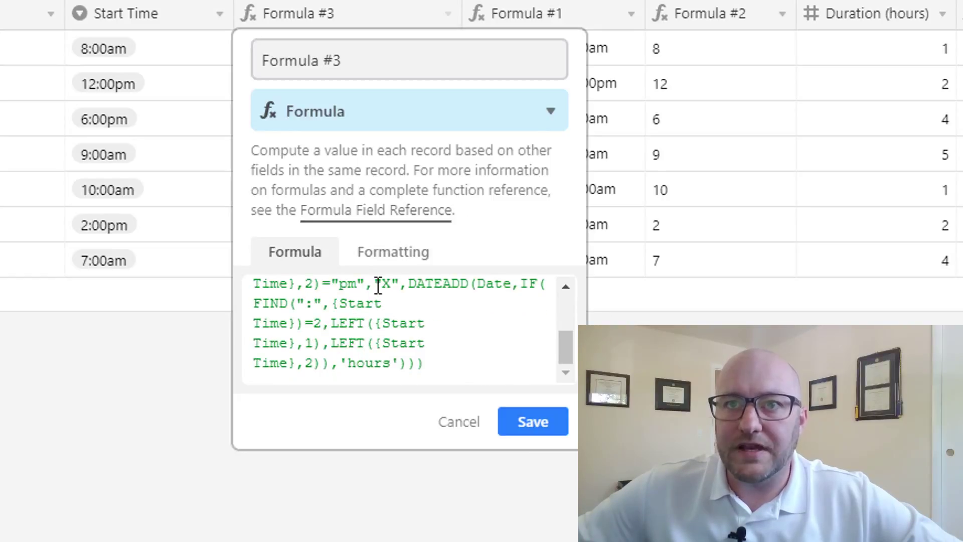
mouse_move(375, 283)
left_mouse_down()
mouse_move(405, 318)
mouse_move(402, 344)
mouse_move(389, 278)
mouse_move(374, 283)
left_mouse_up()
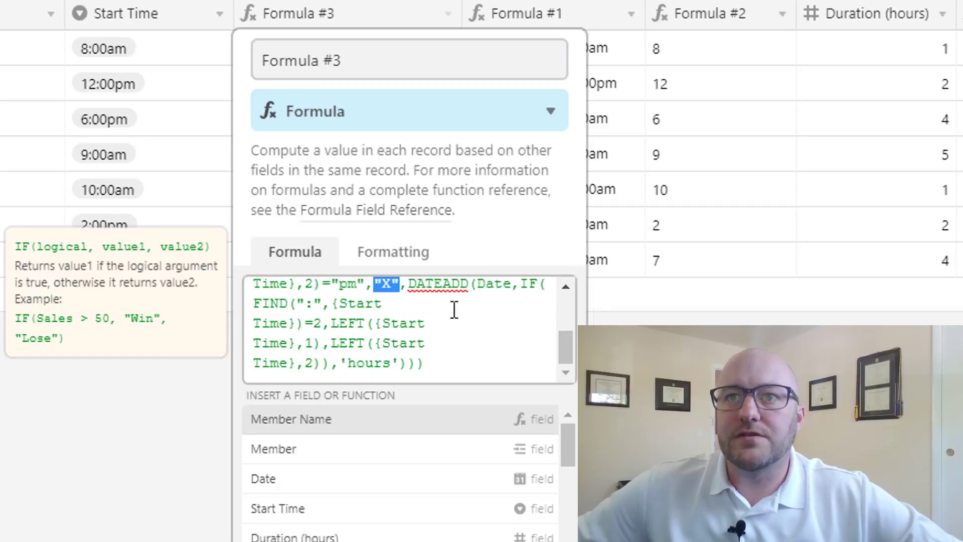
left_click(565, 287)
key("BackSpace")
key("BackSpace")
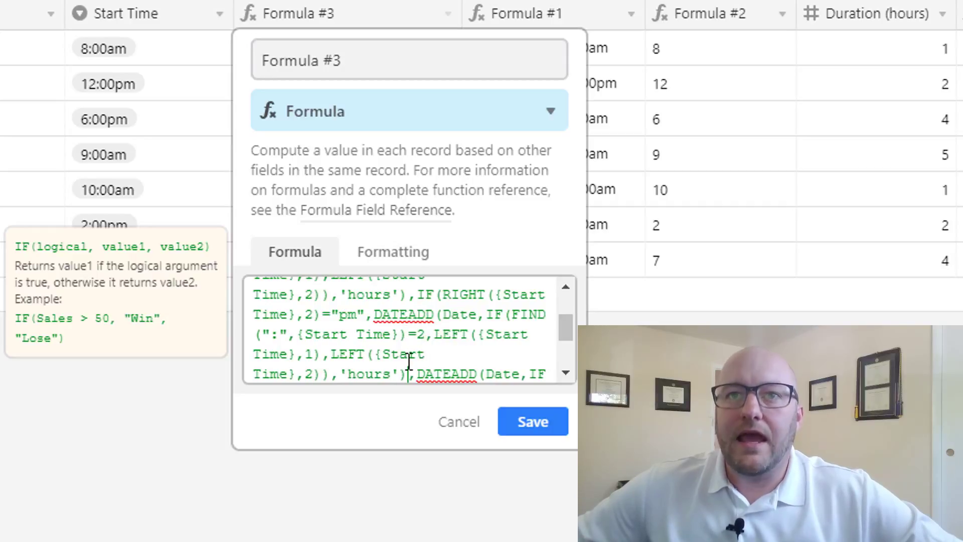
Add +12 to the hour count in the pm branch's DATEADD expression, just before 'hours', and save Formula #3
left_click(332, 372)
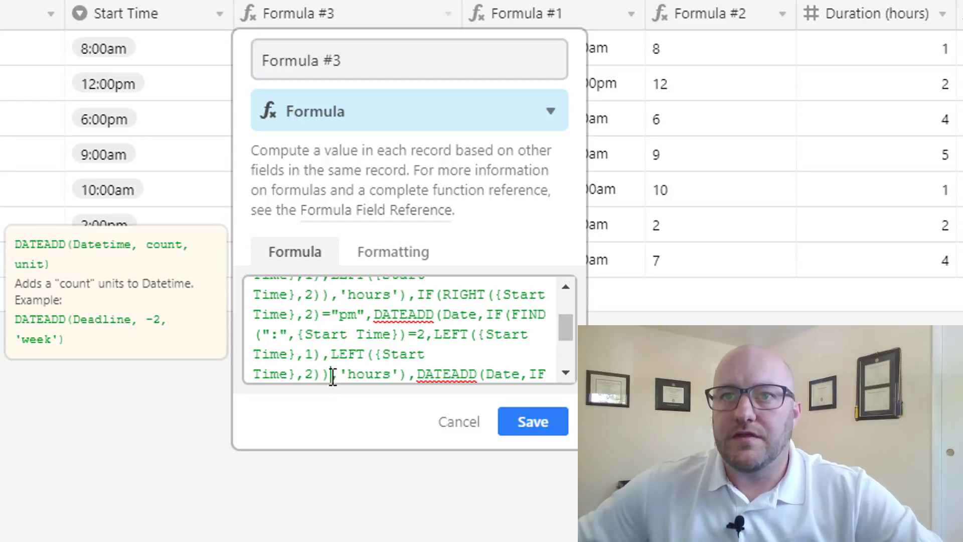
left_click(332, 351, "shift")
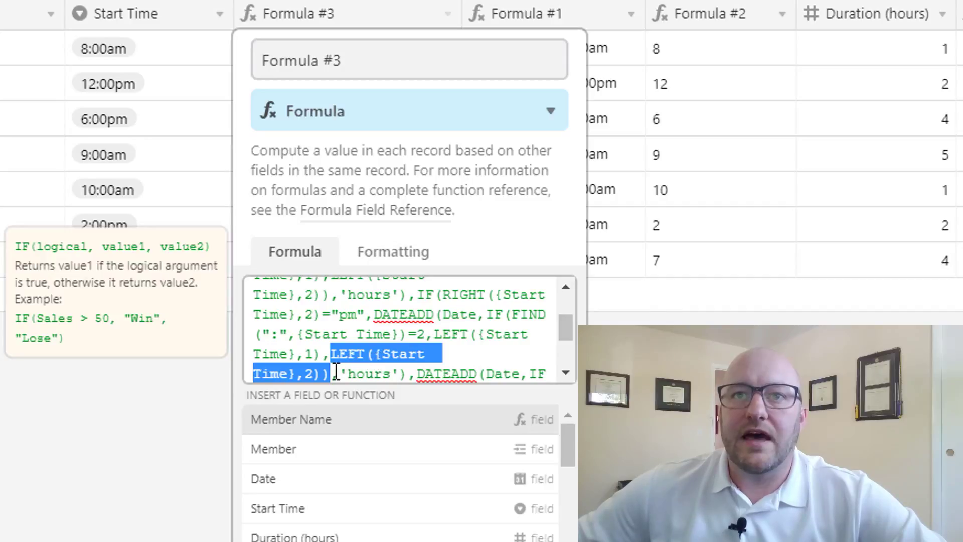
left_click(331, 375)
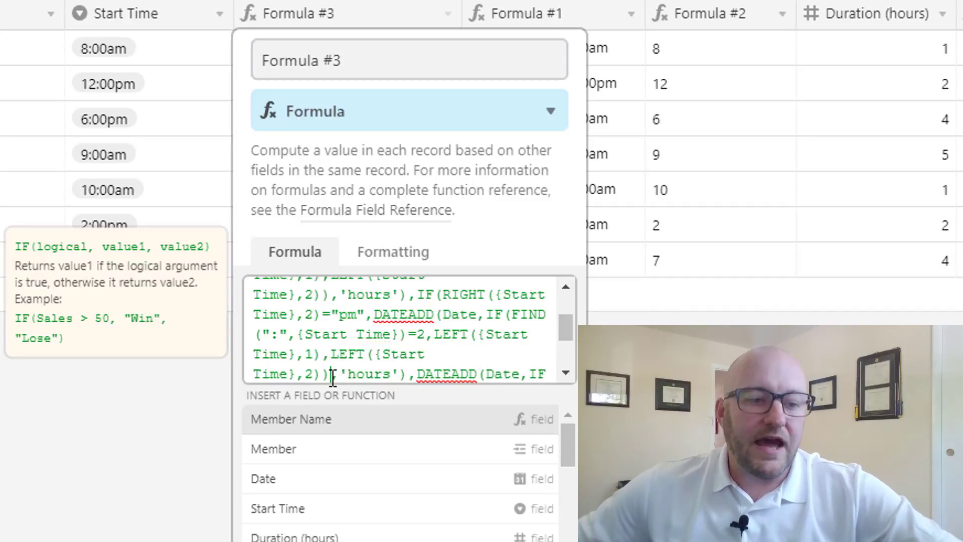
type(",2))+12,")
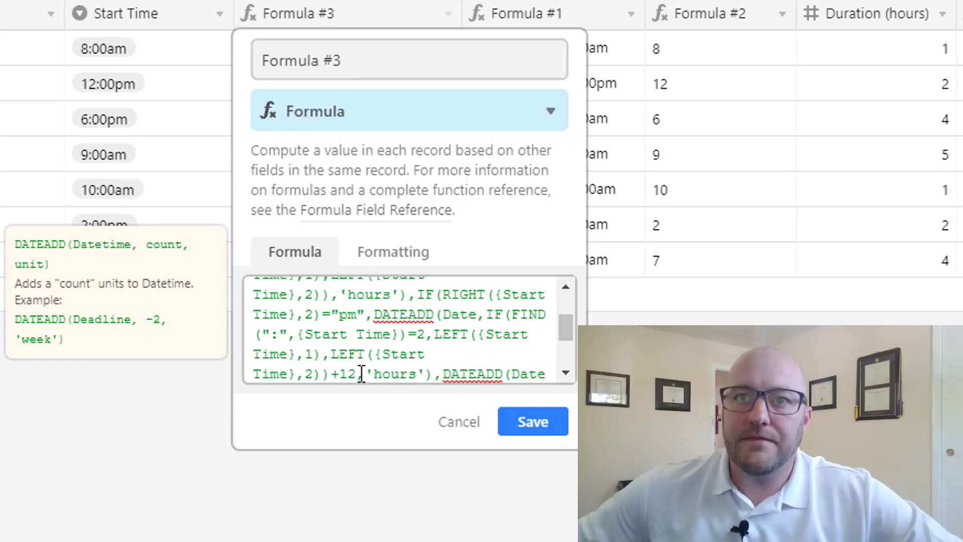
left_click_drag(367, 374, 423, 334)
left_click_drag(366, 369, 425, 386)
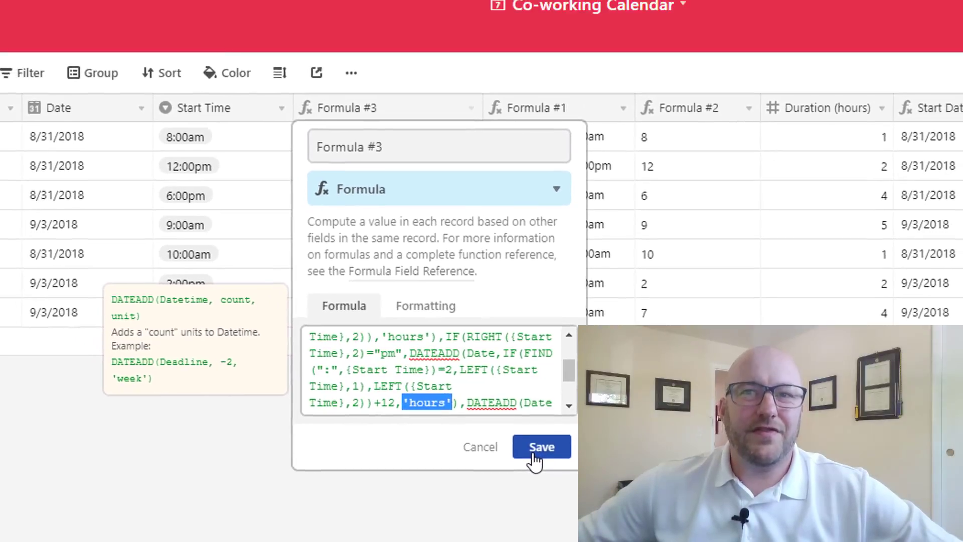
left_click(525, 426)
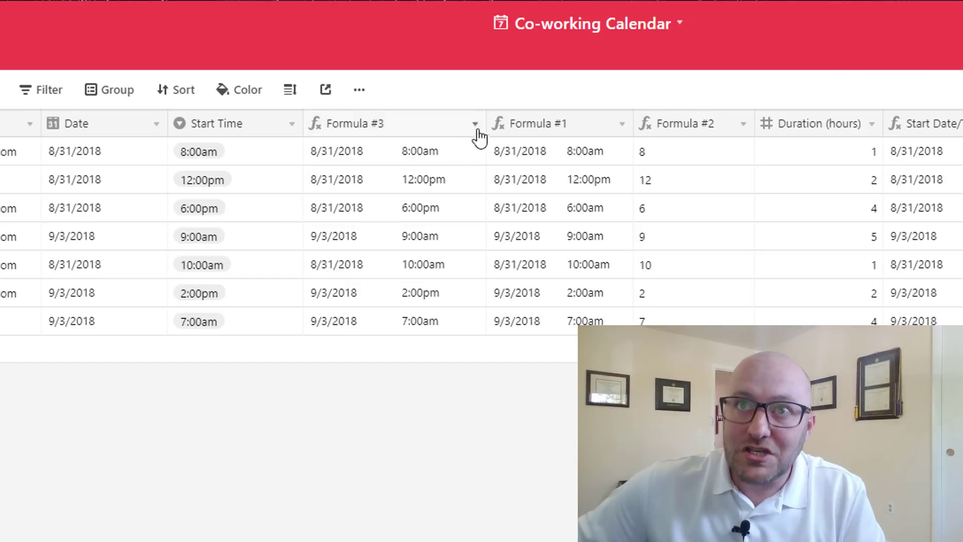
Delete the Formula #1 and Formula #2 fields, and narrow the Formula #3 and Start Time columns
left_click_drag(485, 123, 453, 126)
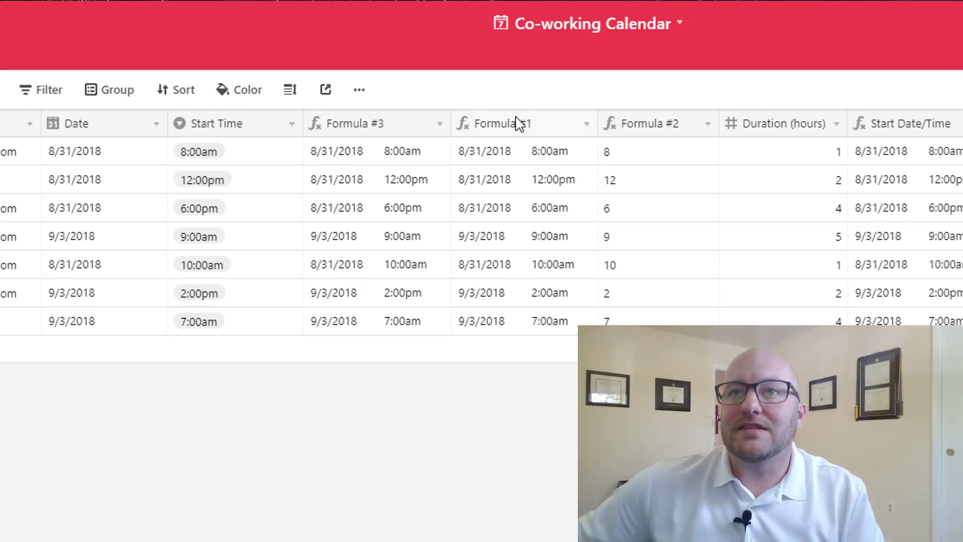
right_click(542, 133)
left_click(500, 486)
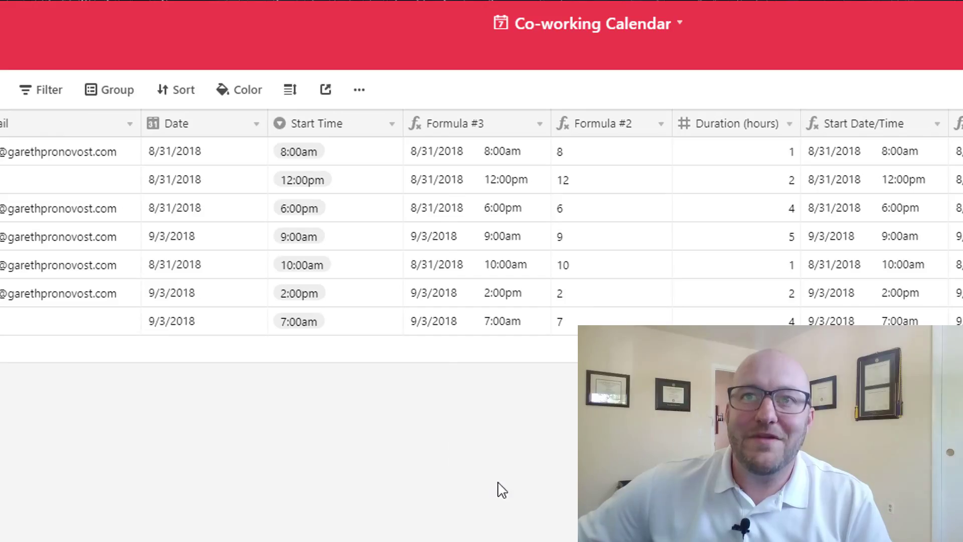
right_click(621, 141)
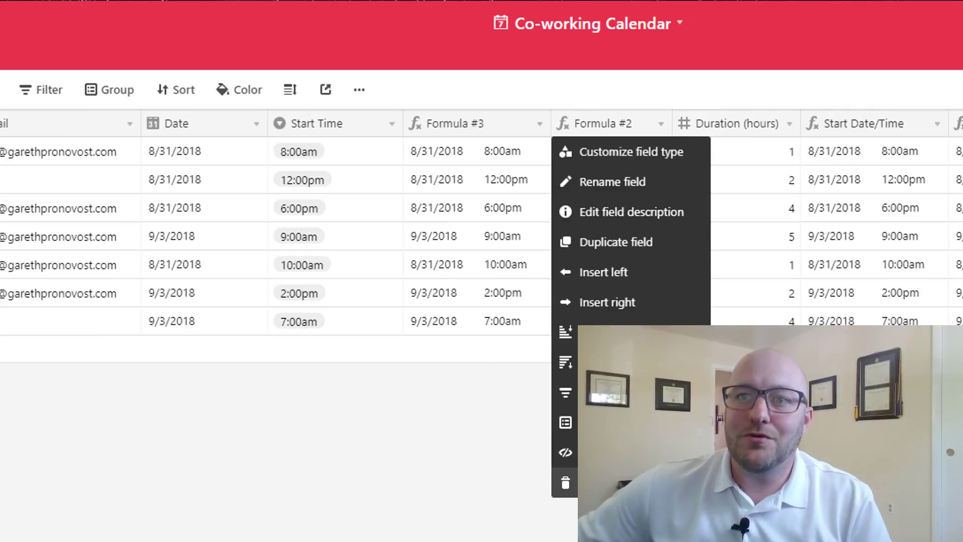
left_click(570, 486)
left_click_drag(499, 124, 472, 124)
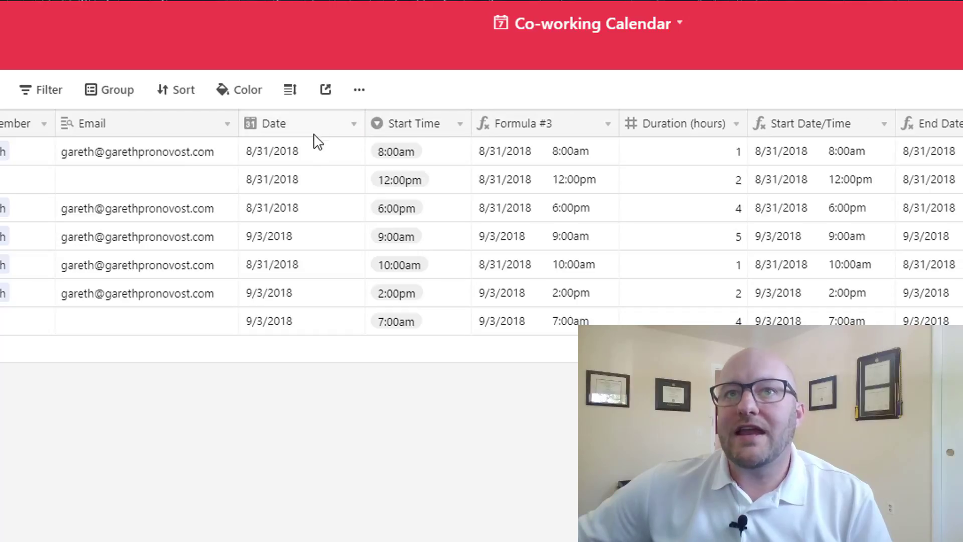
Compare Date and Start Time with the Formula #3 result in the first two records
left_click(296, 157)
left_click(434, 158)
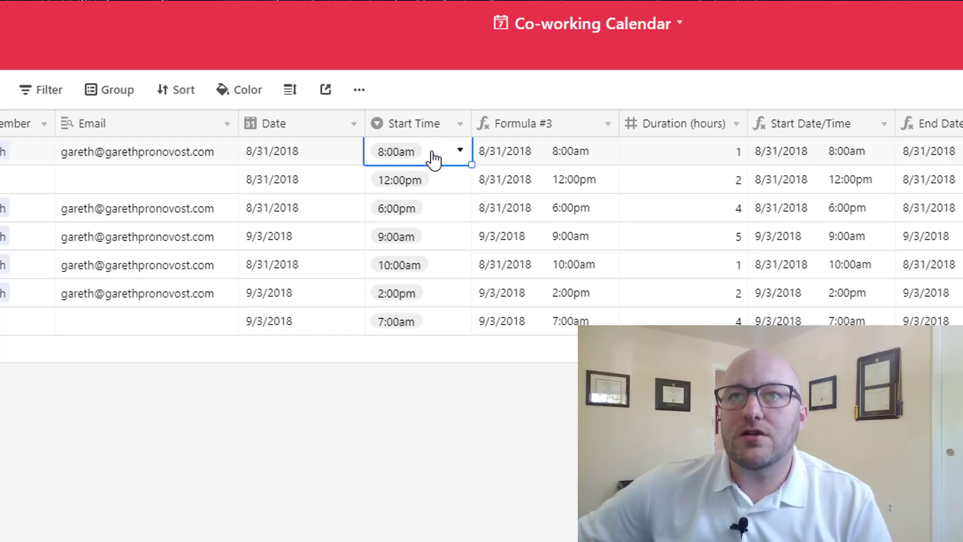
left_click(545, 162)
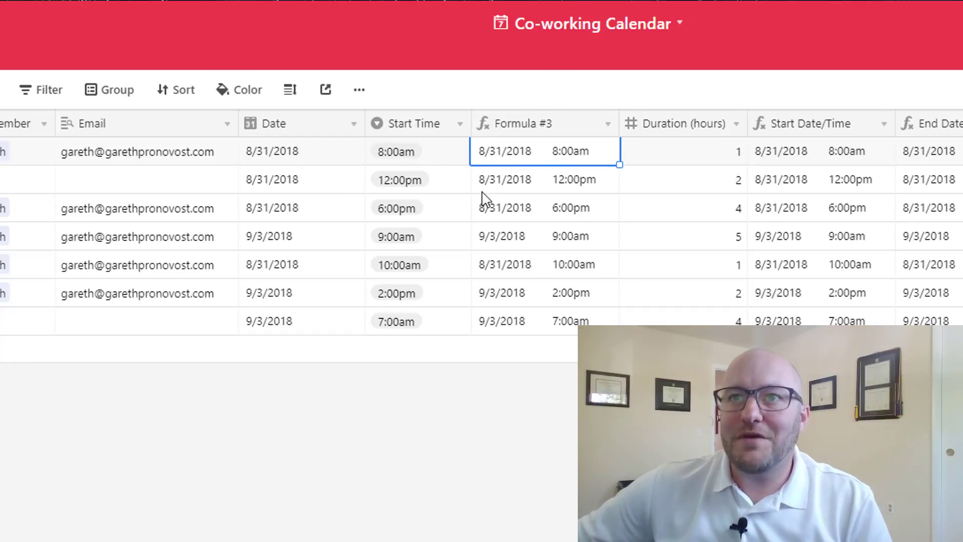
left_click(542, 188)
Change the third record's Start Time to 1:00pm and check its Formula #3 result
left_click(292, 214)
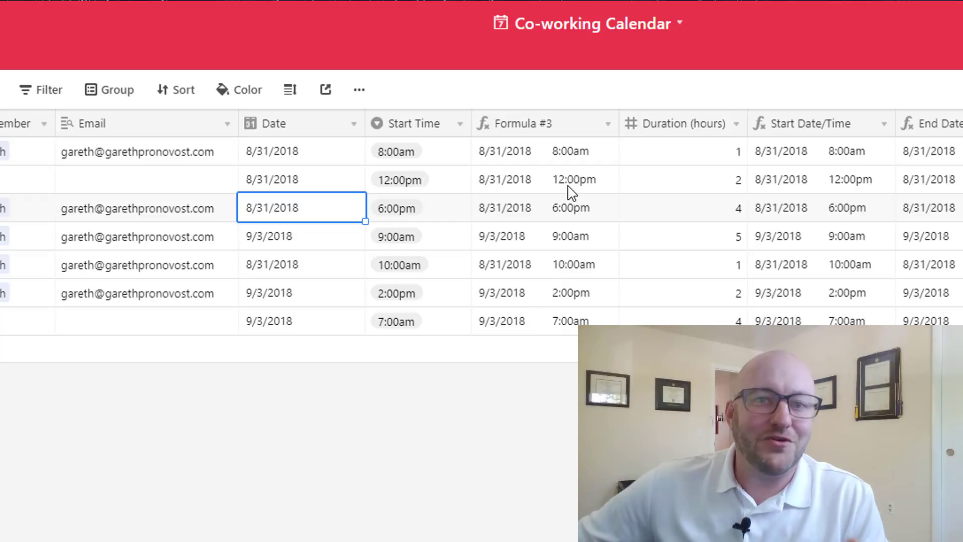
left_click(459, 215)
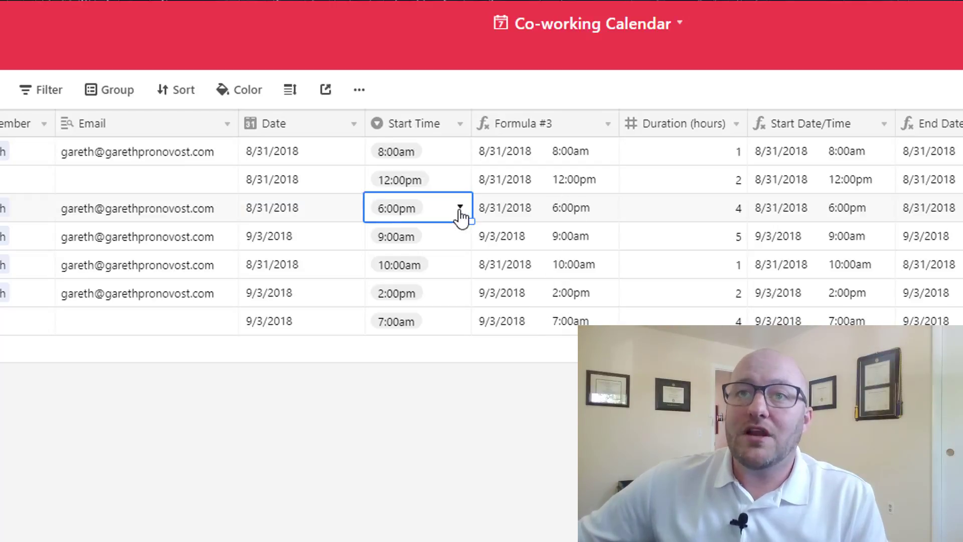
left_click(460, 208)
scroll(443, 371, "up", 1)
scroll(429, 397, "down", 1)
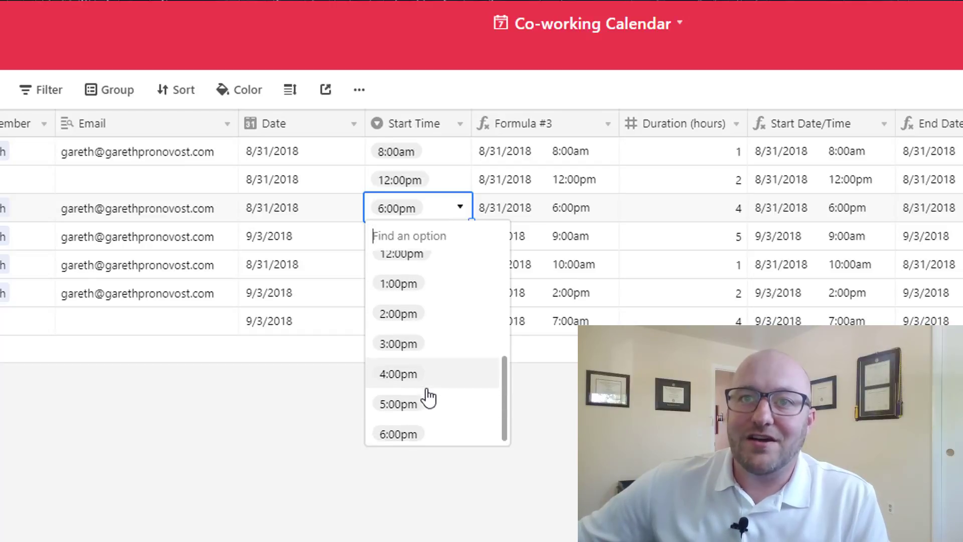
left_click(407, 288)
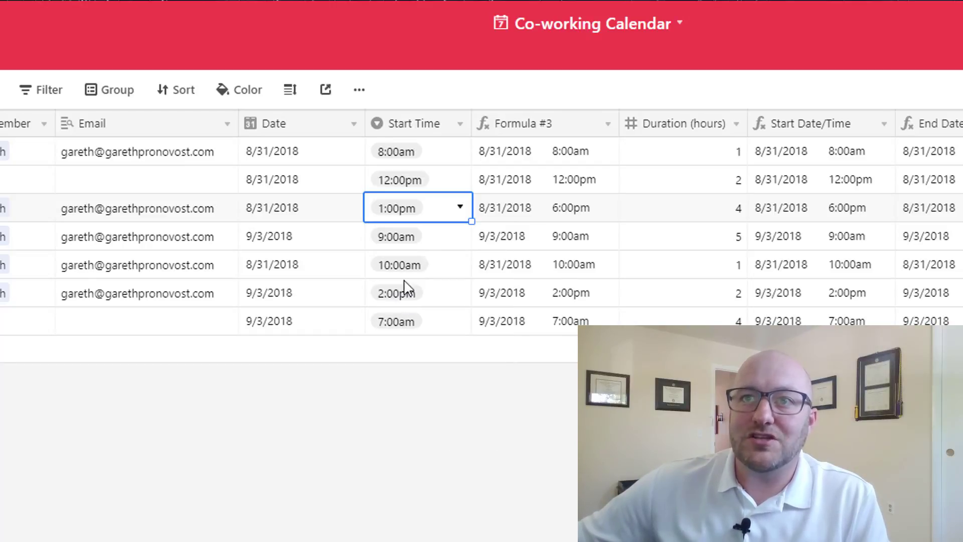
left_click(552, 223)
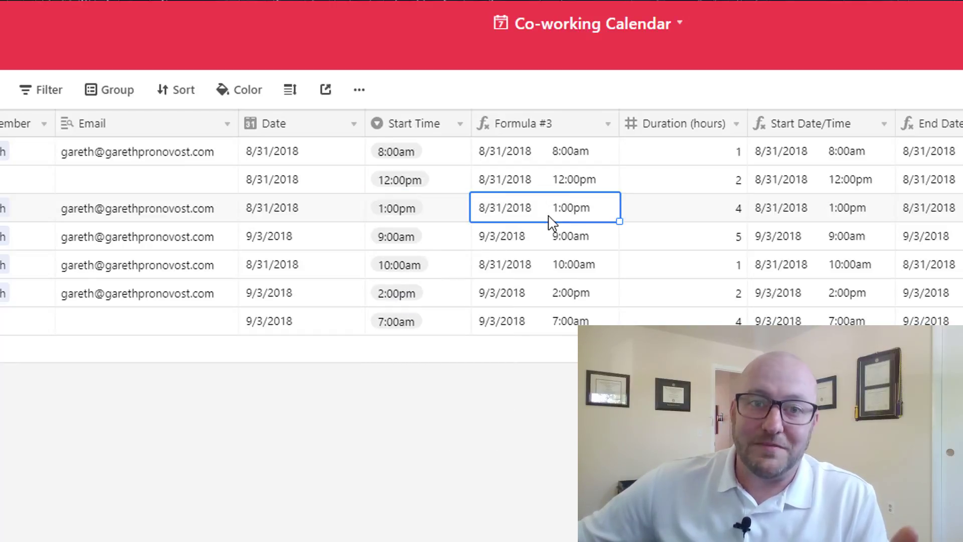